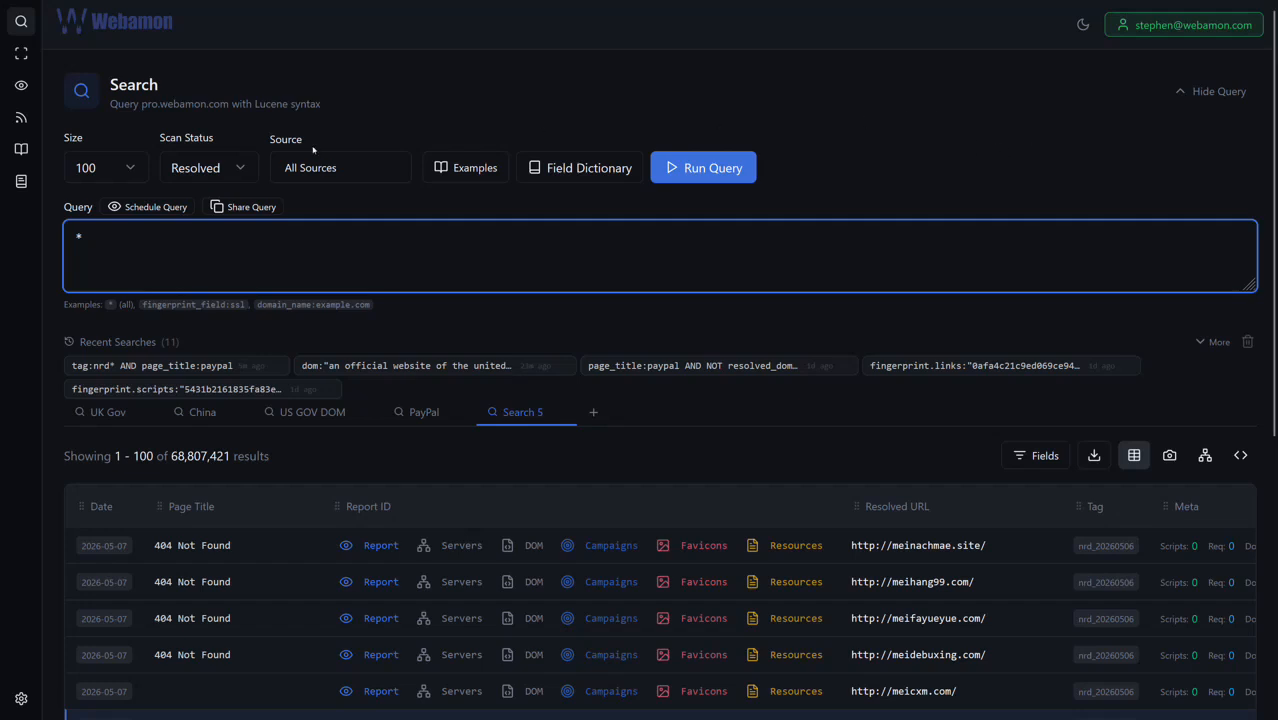
- Restrict the search sources to ICANN, CTL, Community and Webamon_X with all of its sub-feeds
left_click(351, 176)
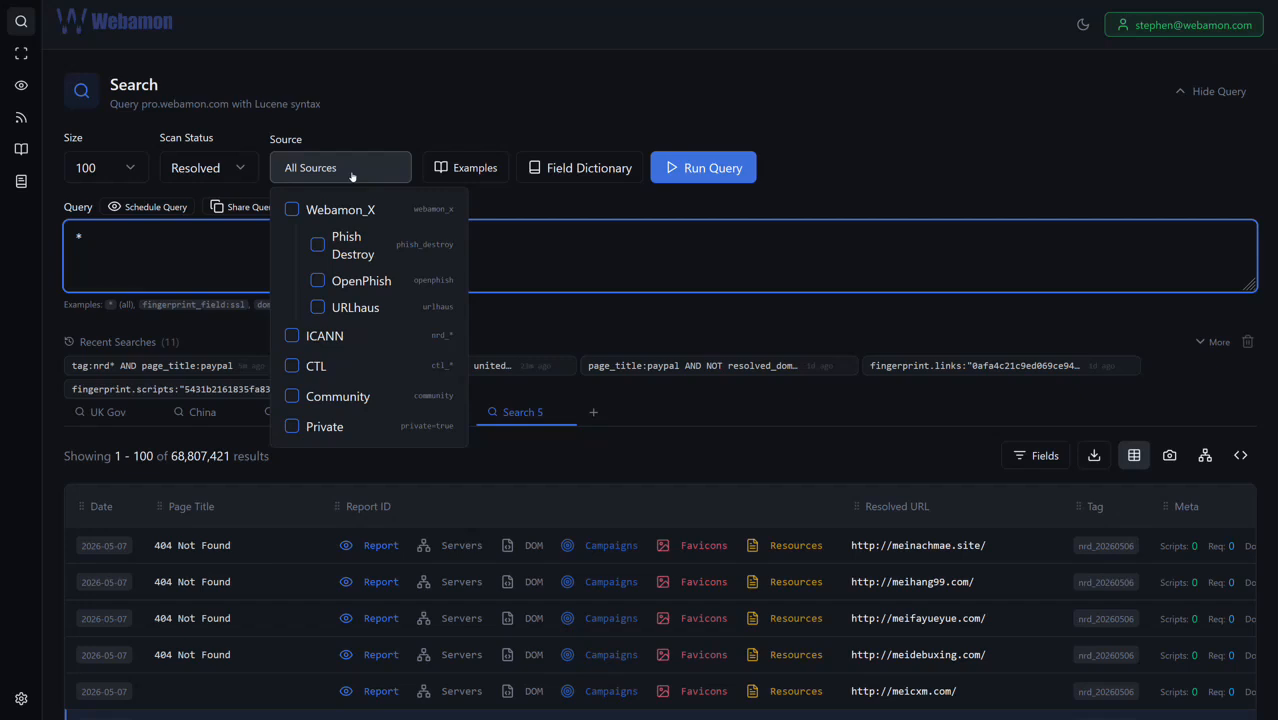
left_click(344, 341)
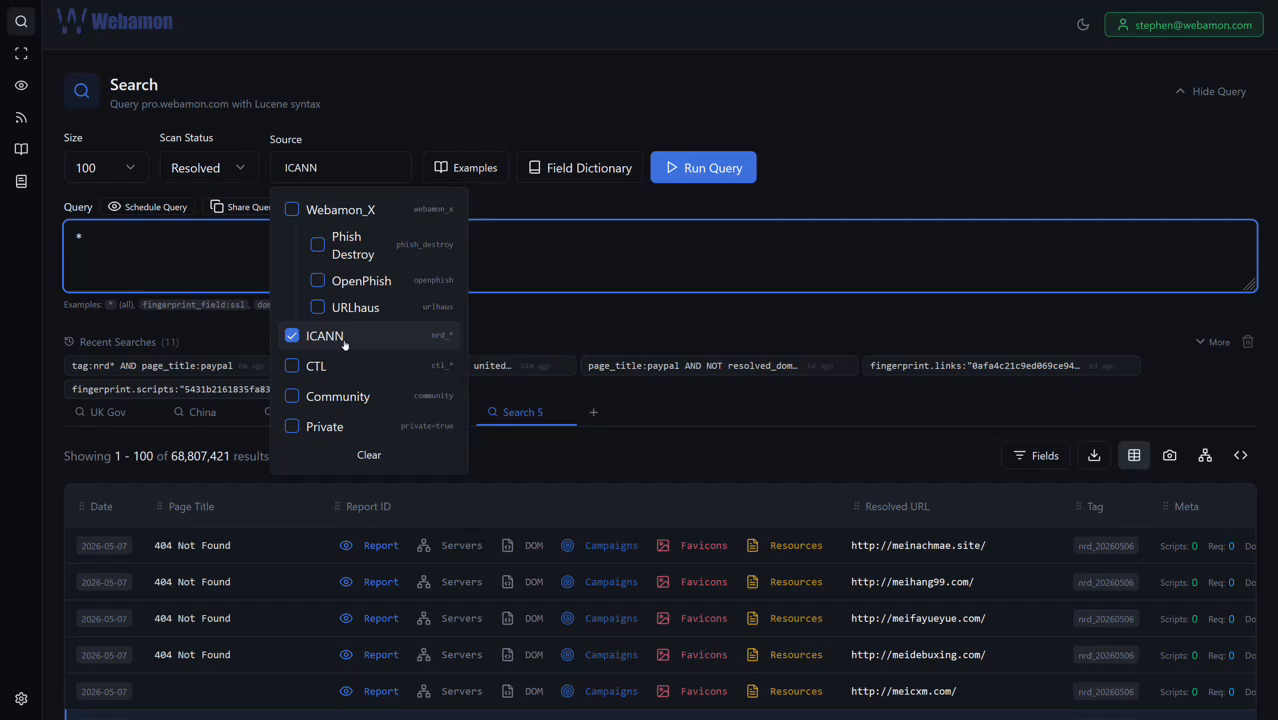
left_click(345, 376)
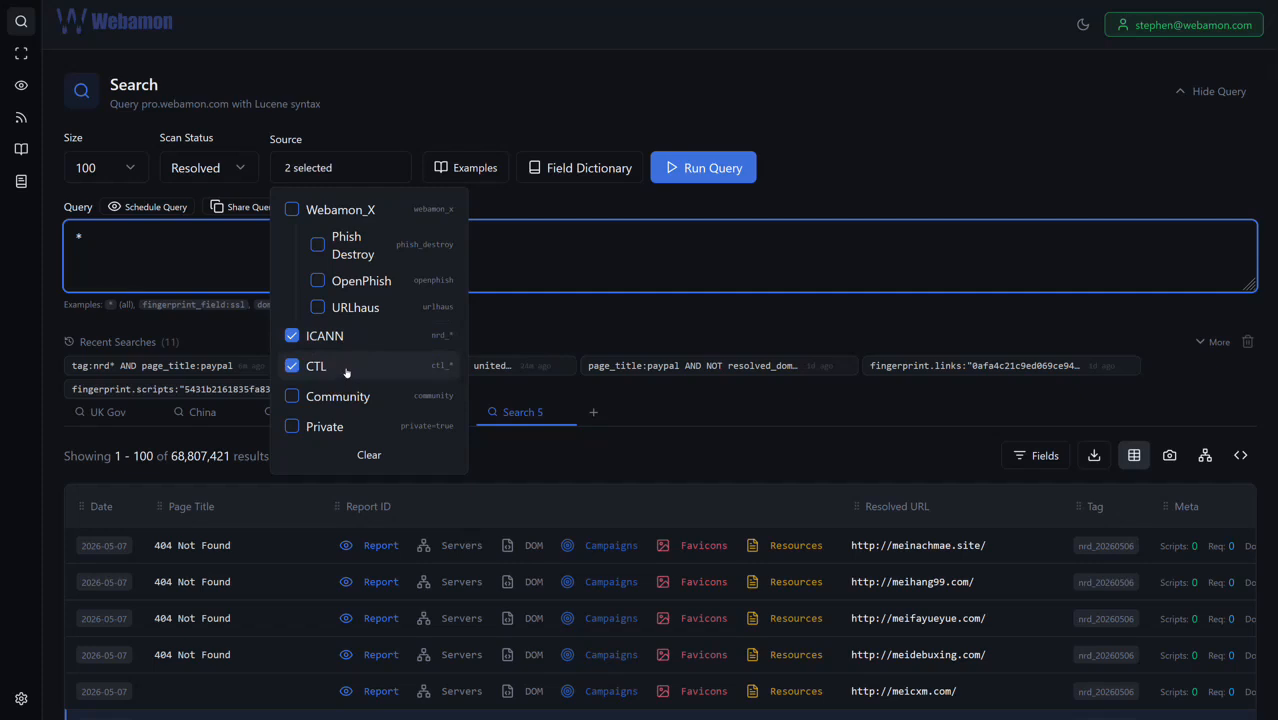
left_click(346, 396)
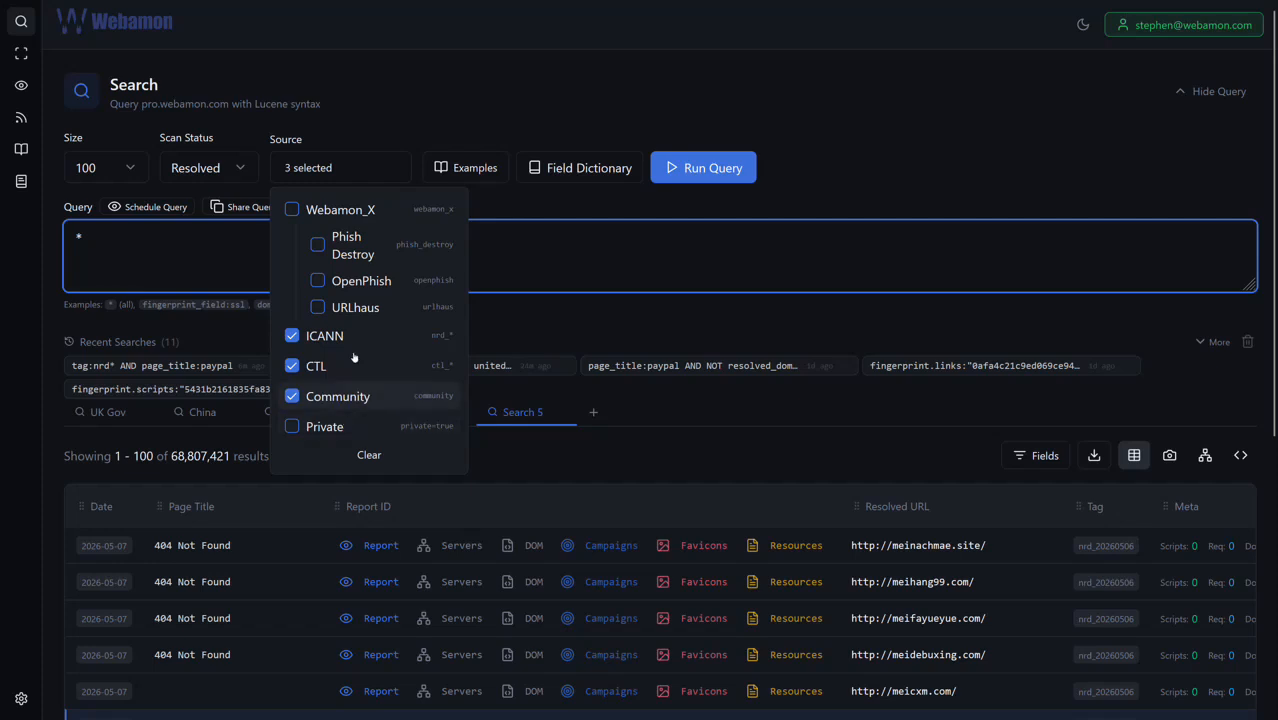
left_click(365, 209)
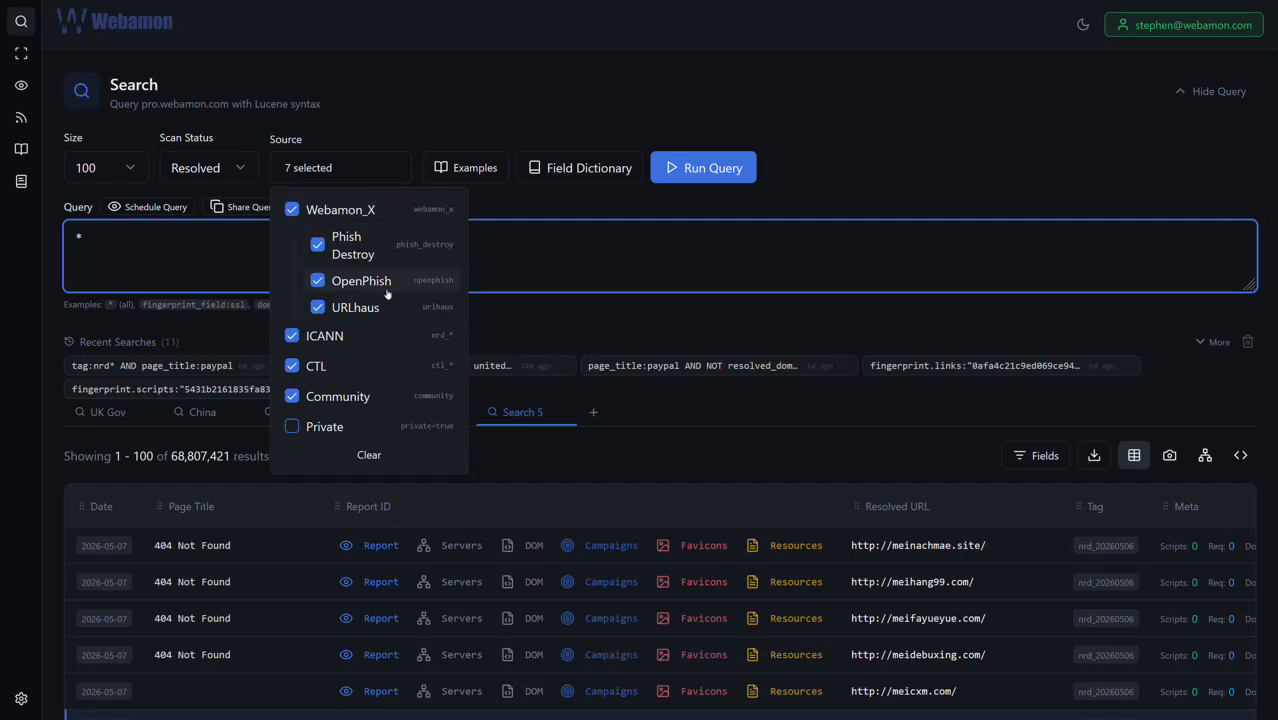
left_click(566, 139)
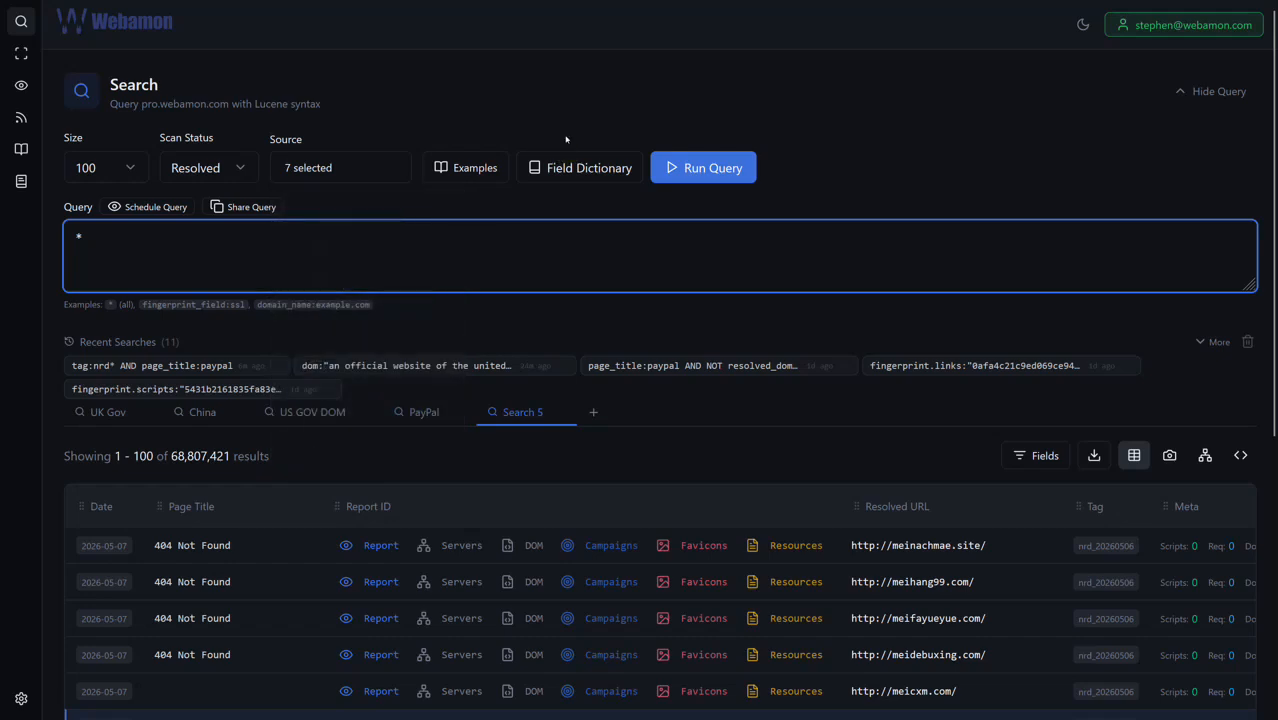
- Find the page_title field in the field dictionary and add it to the query builder with the value paypal
left_click(598, 176)
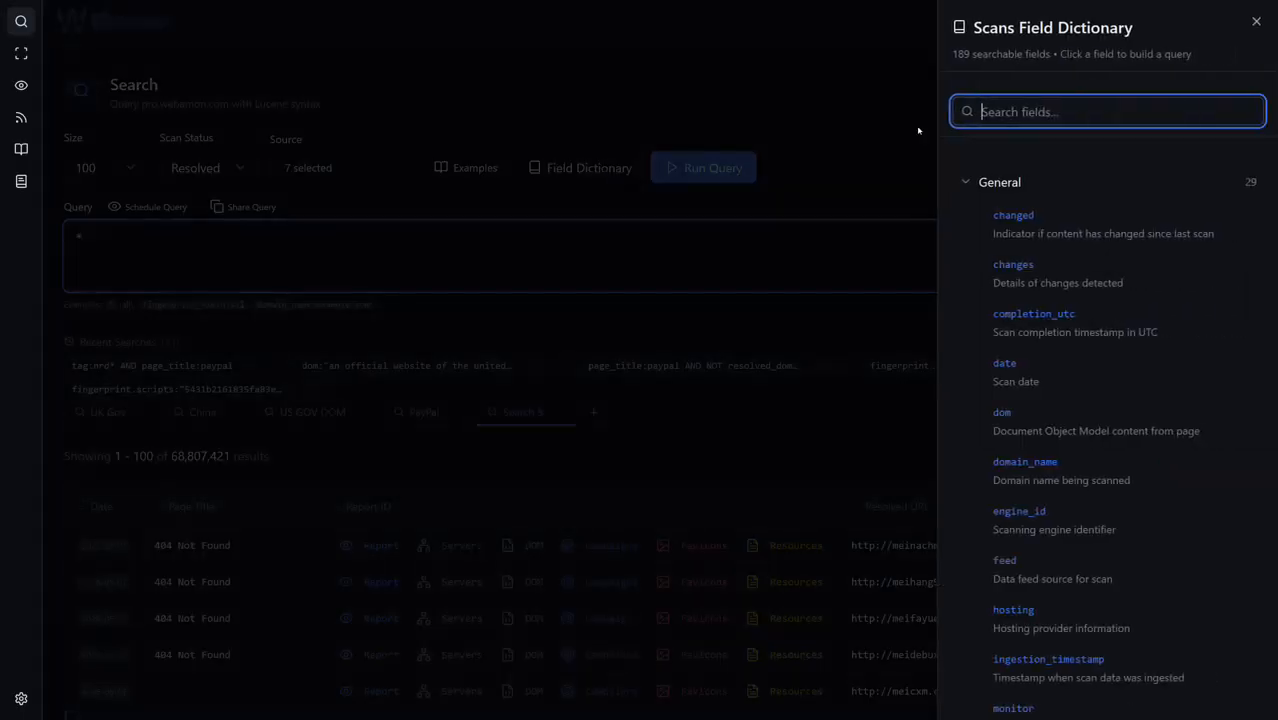
double_click(960, 54)
left_click(1019, 110)
type("page")
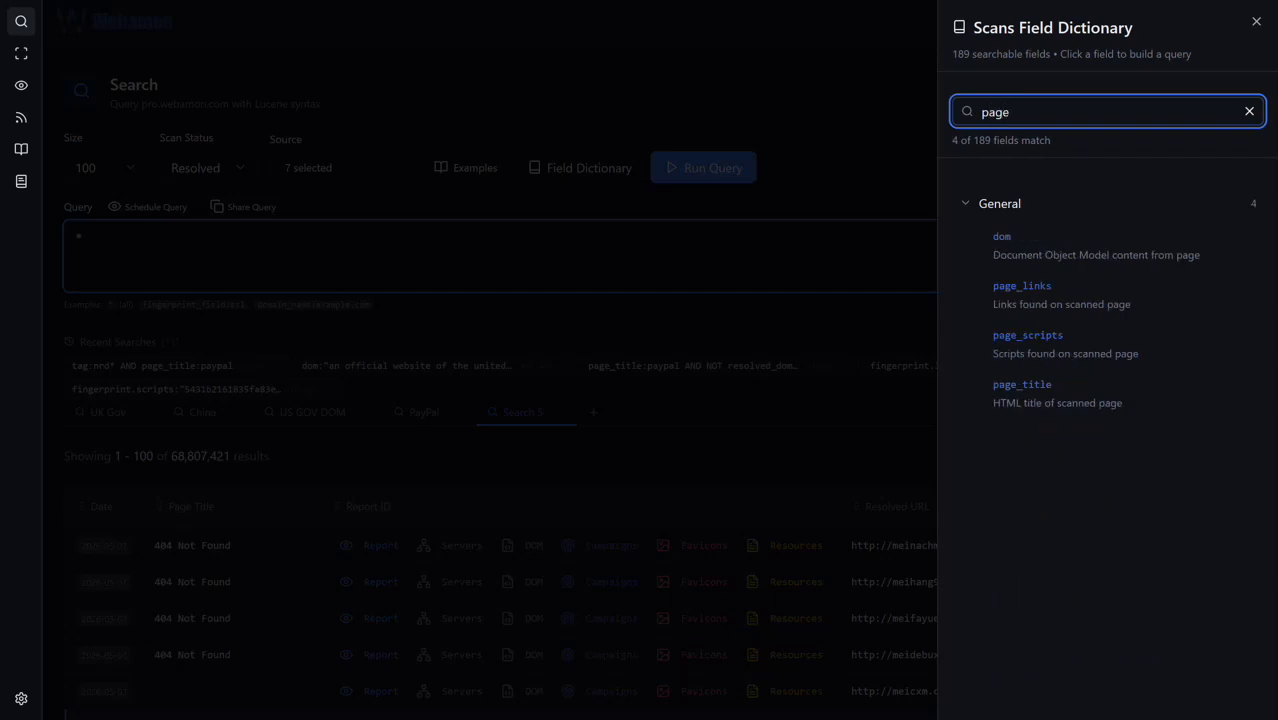
left_click(1042, 379)
left_click(1113, 136)
type("paypal")
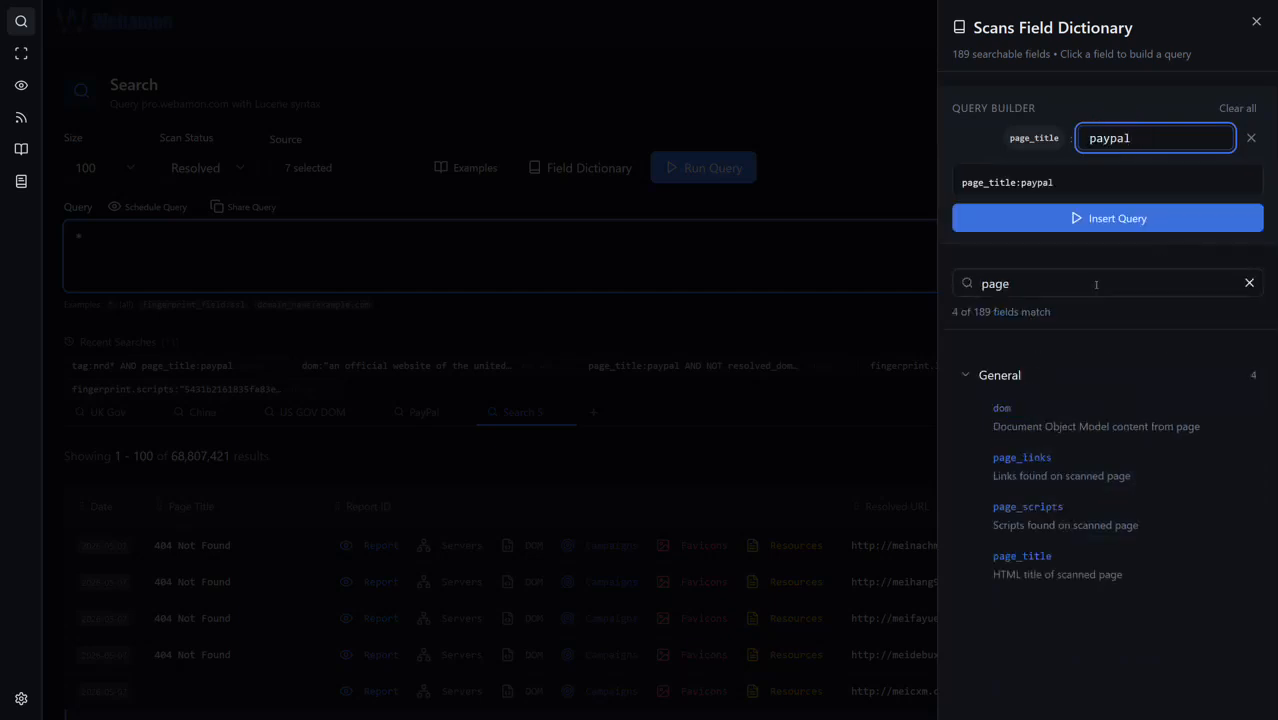
- Add an AND condition on the tag field with the value nrd*, and insert and run the combined query
left_click(1249, 283)
left_click(1147, 286)
type("tag")
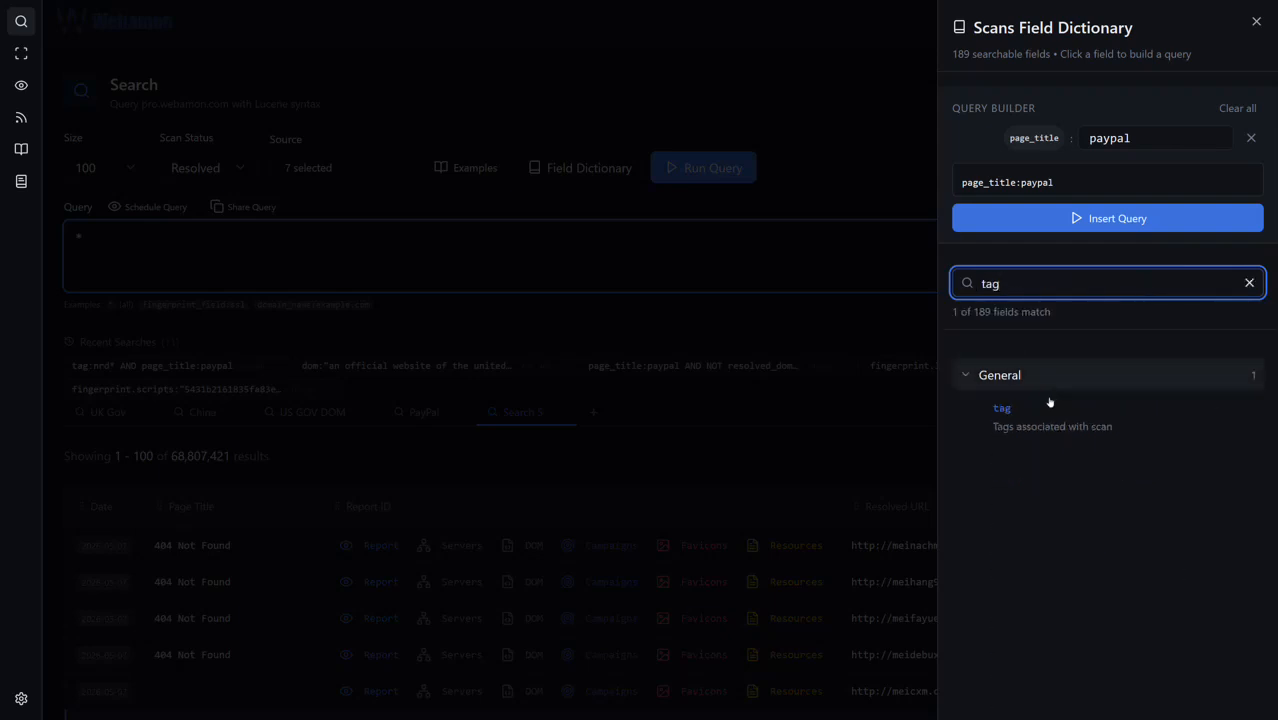
left_click(1049, 402)
left_click(1104, 167)
type("nrd")
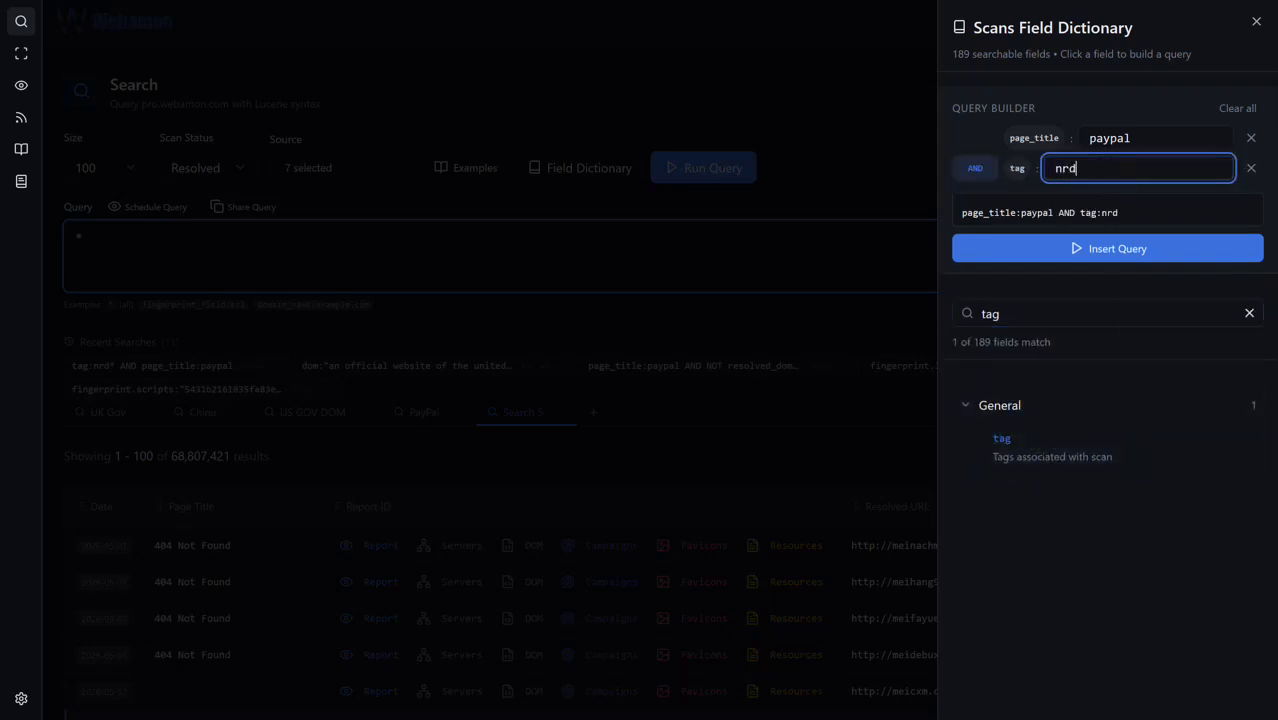
type("*")
left_click(1108, 249)
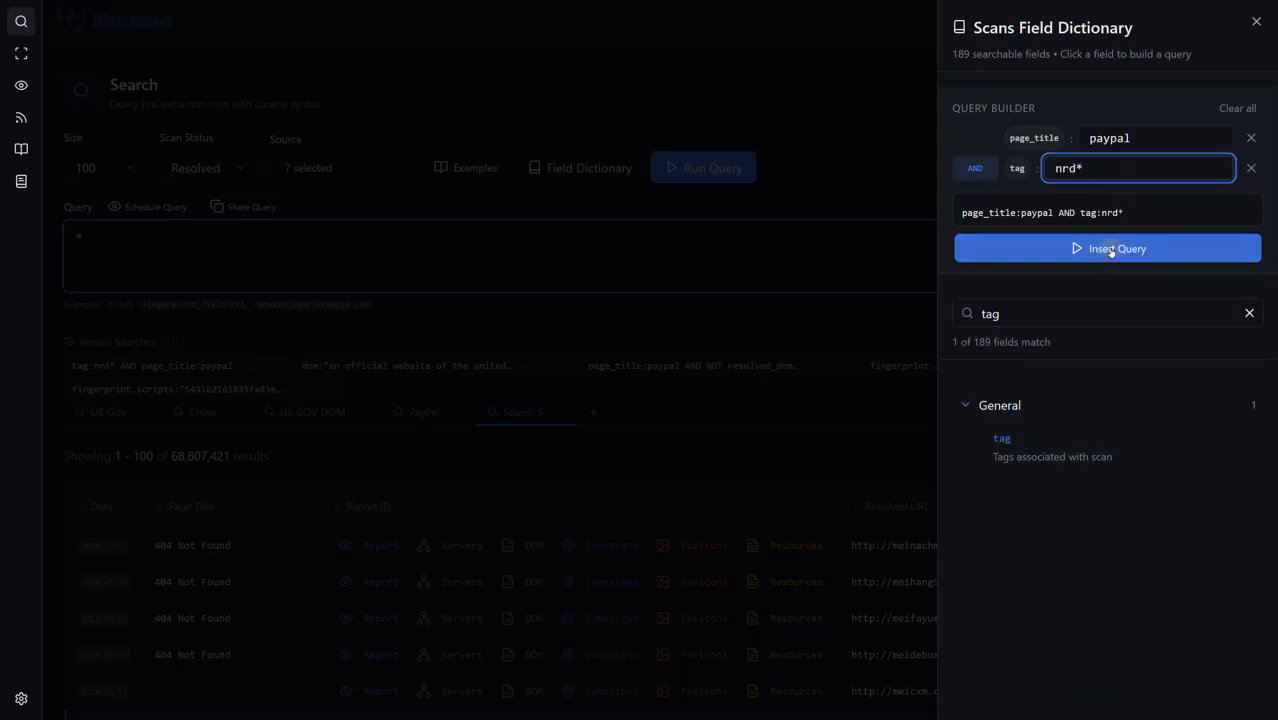
left_click(740, 170)
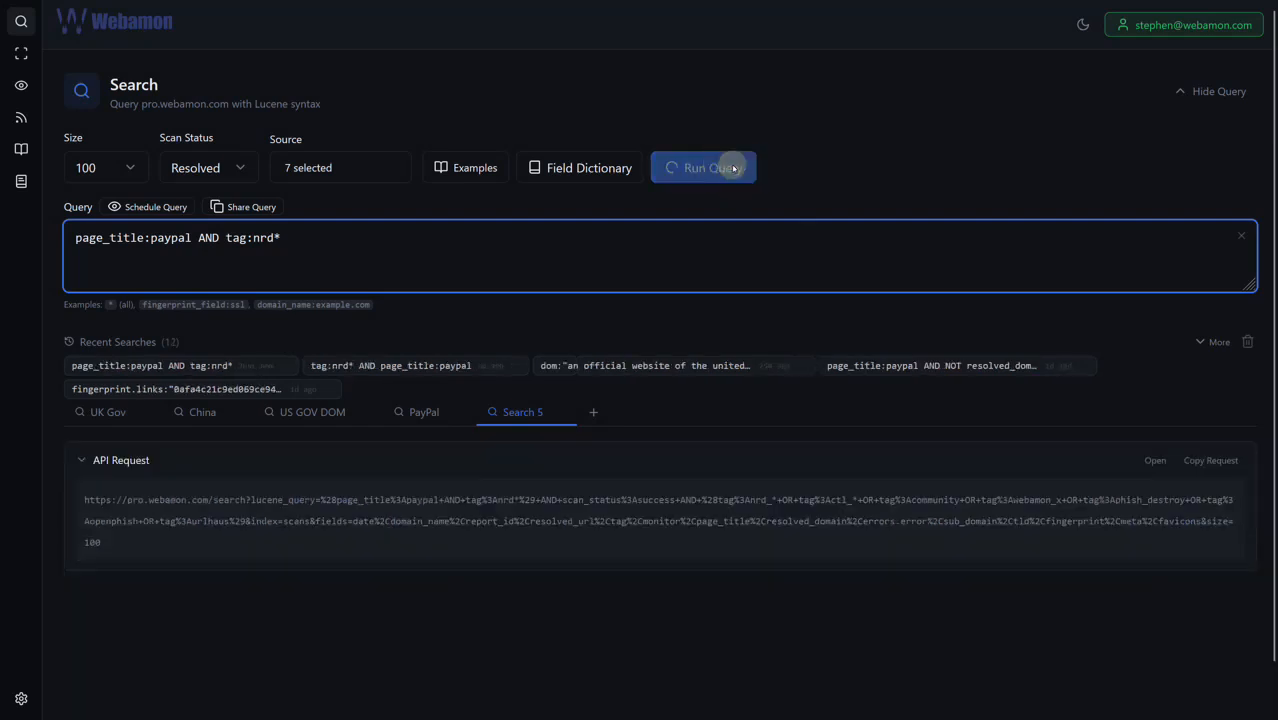
- Check which sources are selected for the search, leaving the selection as it is
left_click(353, 174)
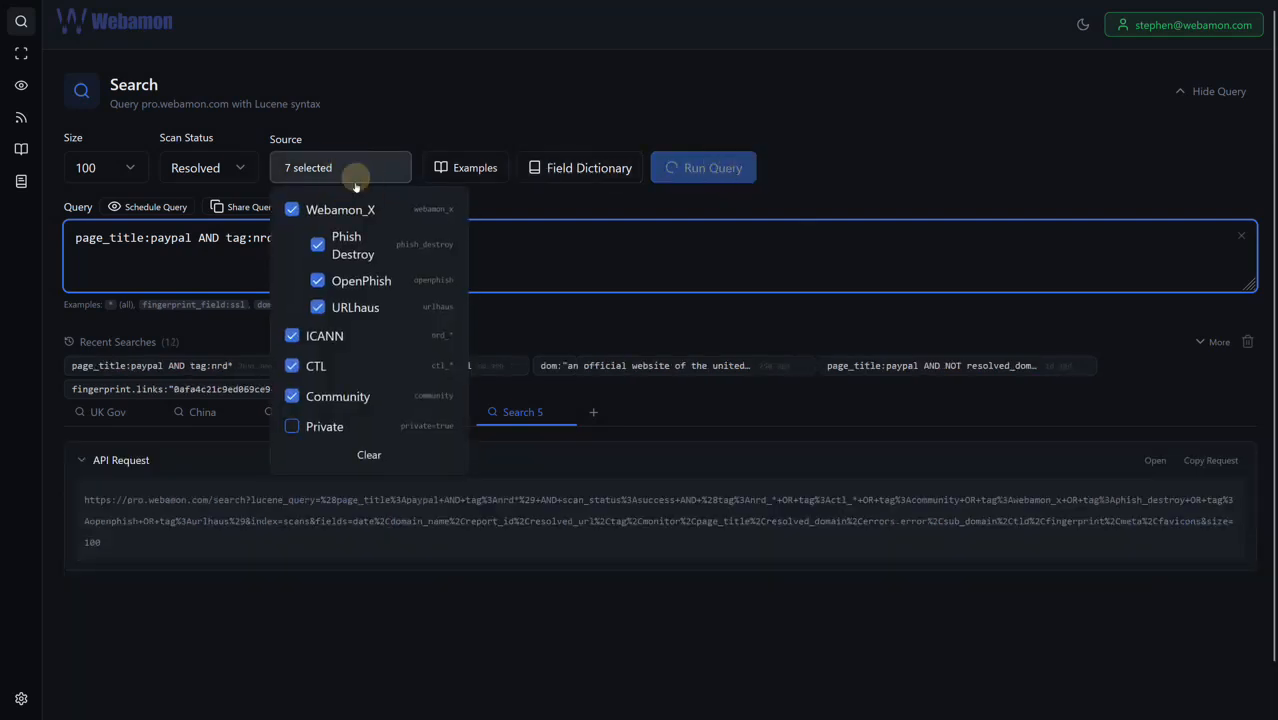
left_click(434, 346)
left_click(436, 347)
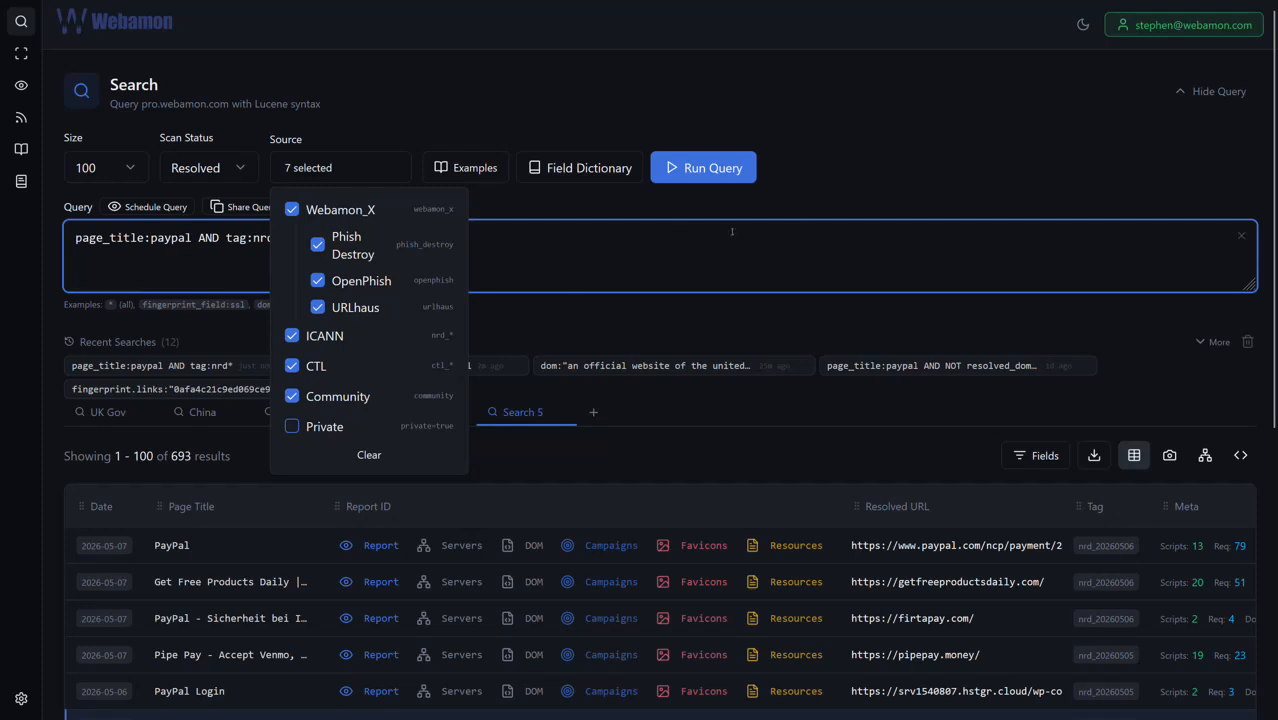
left_click(872, 166)
- Show the search results as page screenshots and browse them for PayPal lookalike pages
scroll(899, 248, "down", 1)
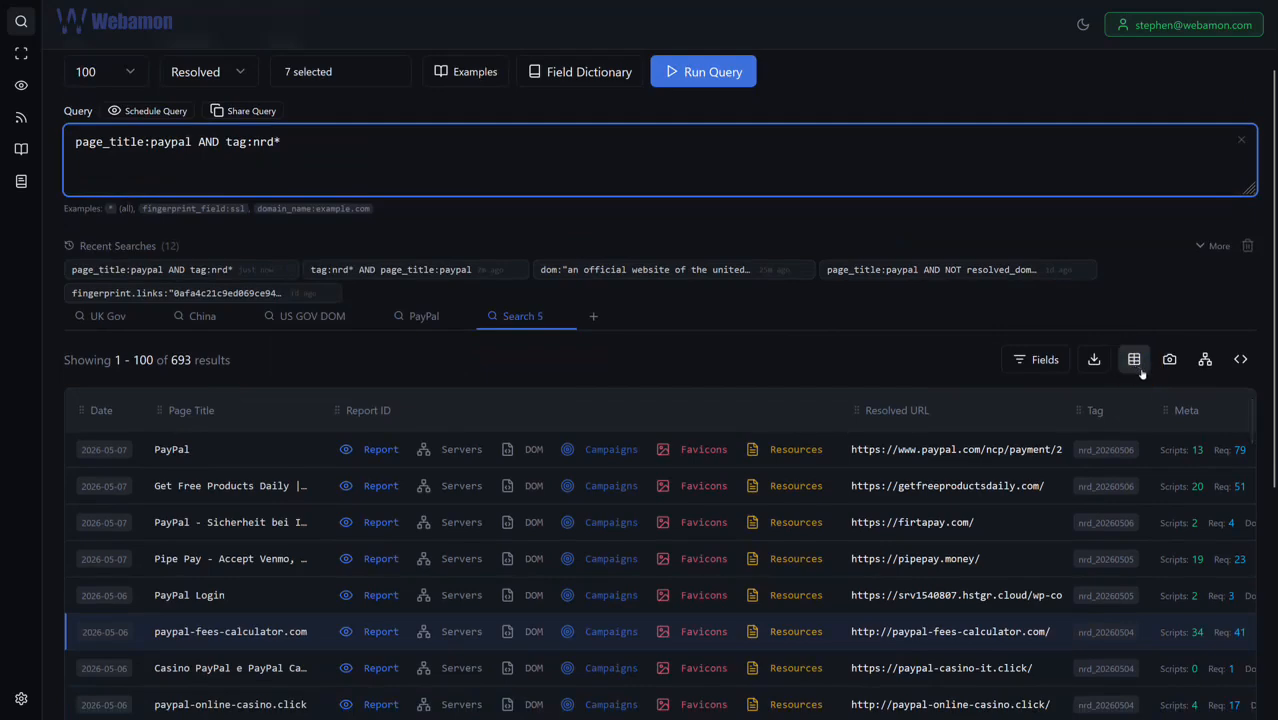
scroll(1170, 320, "down", 1)
left_click(1169, 272)
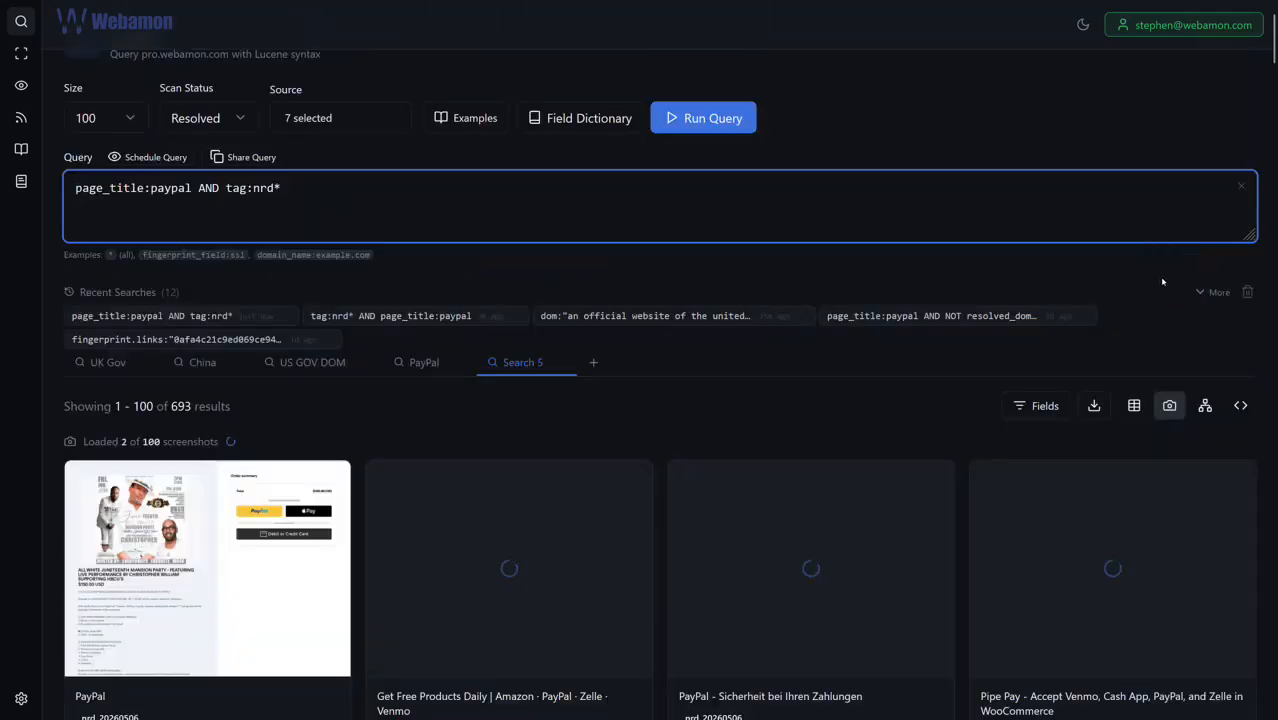
scroll(770, 402, "down", 1)
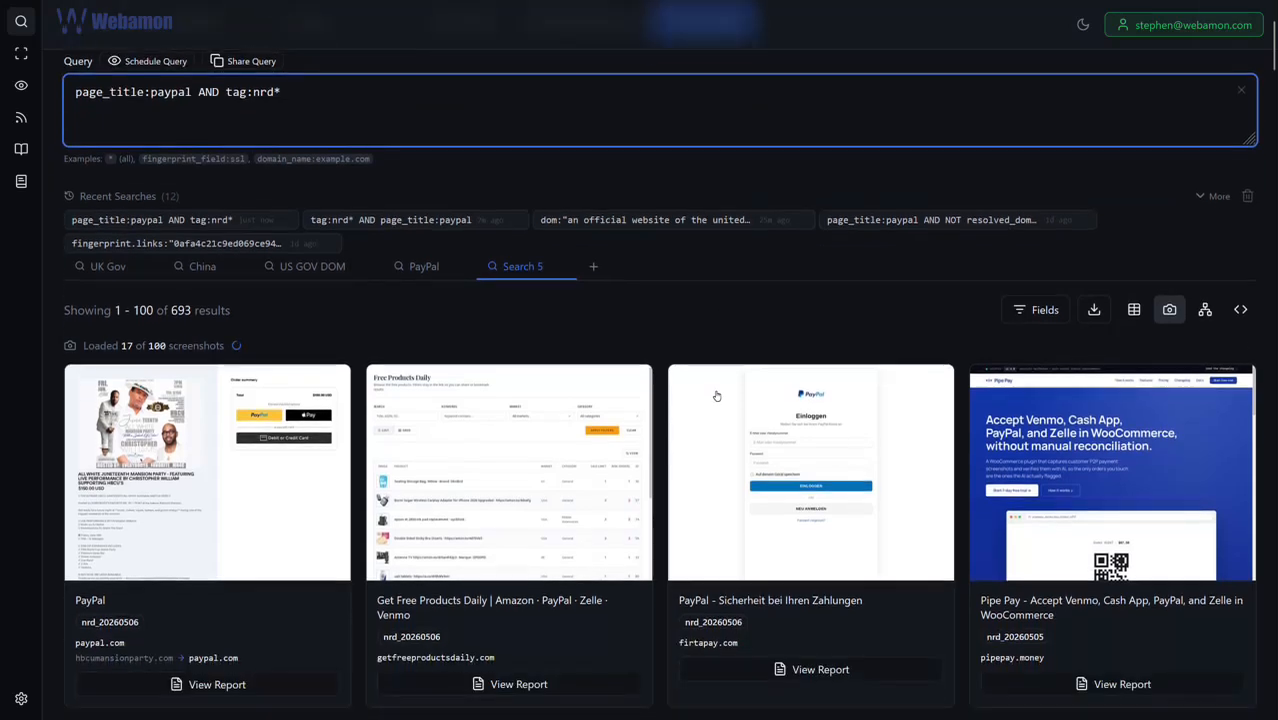
double_click(713, 622)
double_click(741, 600)
scroll(831, 459, "down", 2)
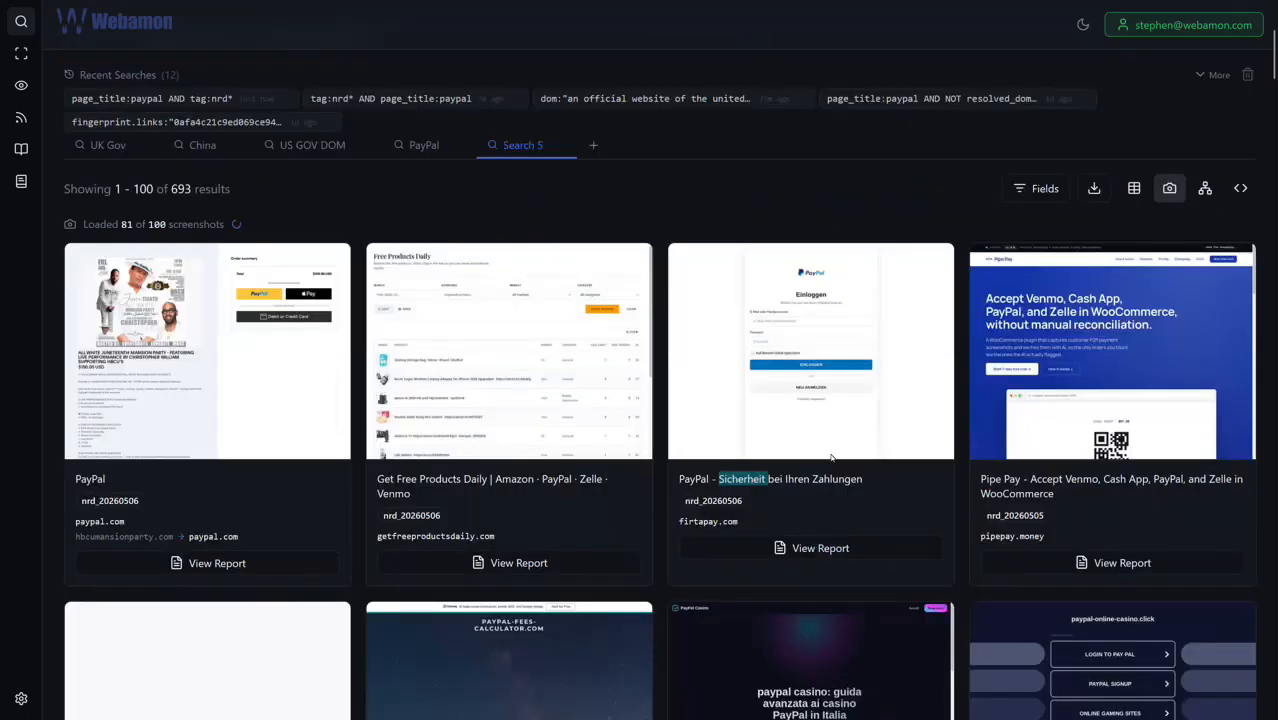
scroll(831, 459, "down", 4)
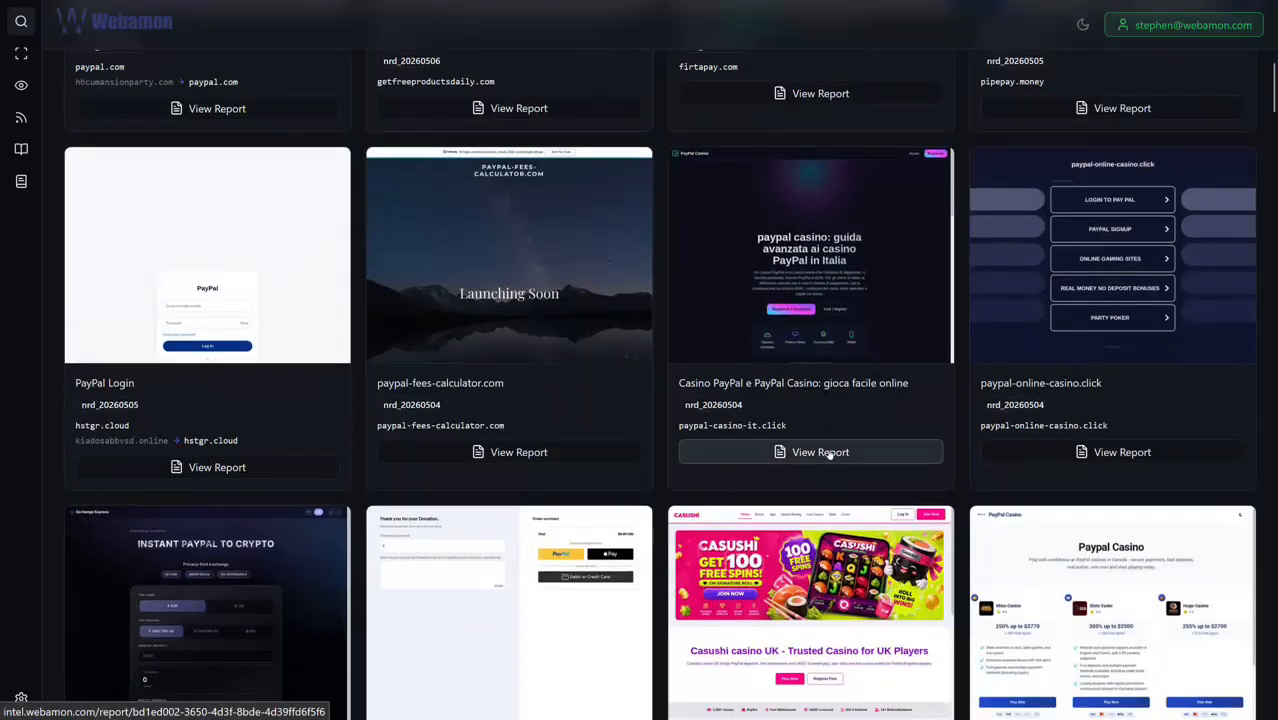
- Examine the title, tag and resolved domain on the PayPal Login result card
double_click(121, 383)
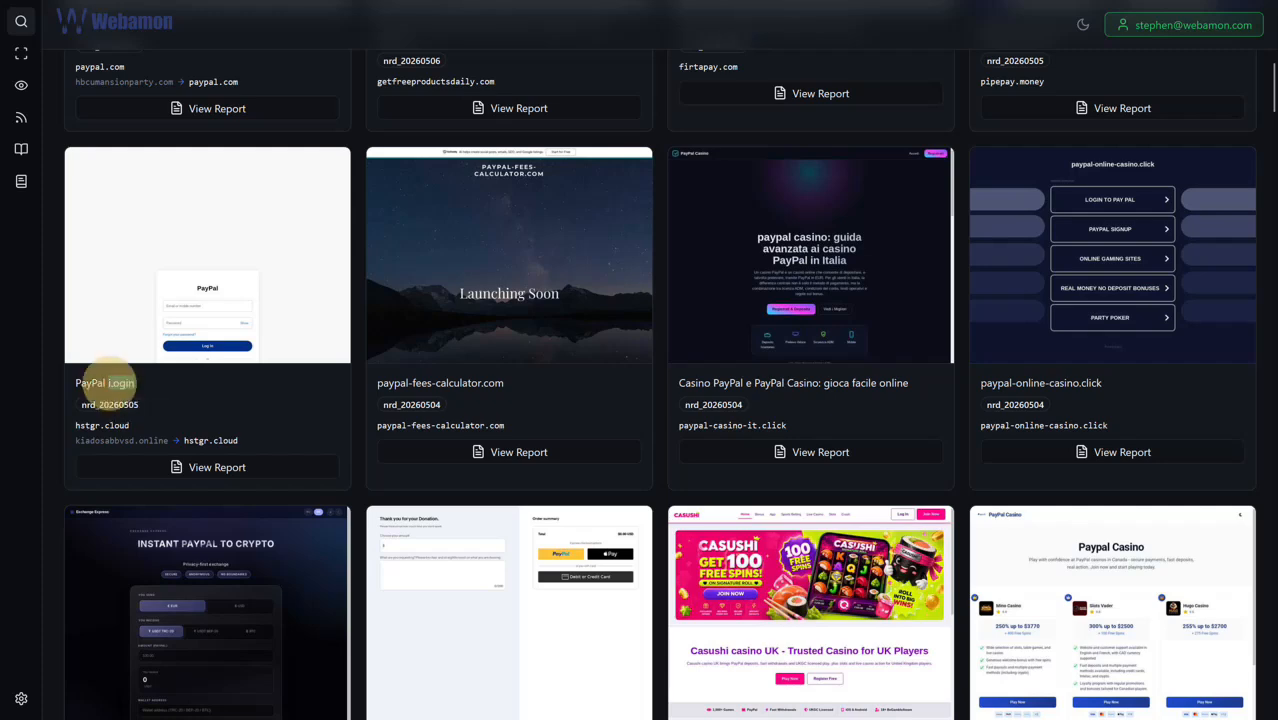
double_click(110, 404)
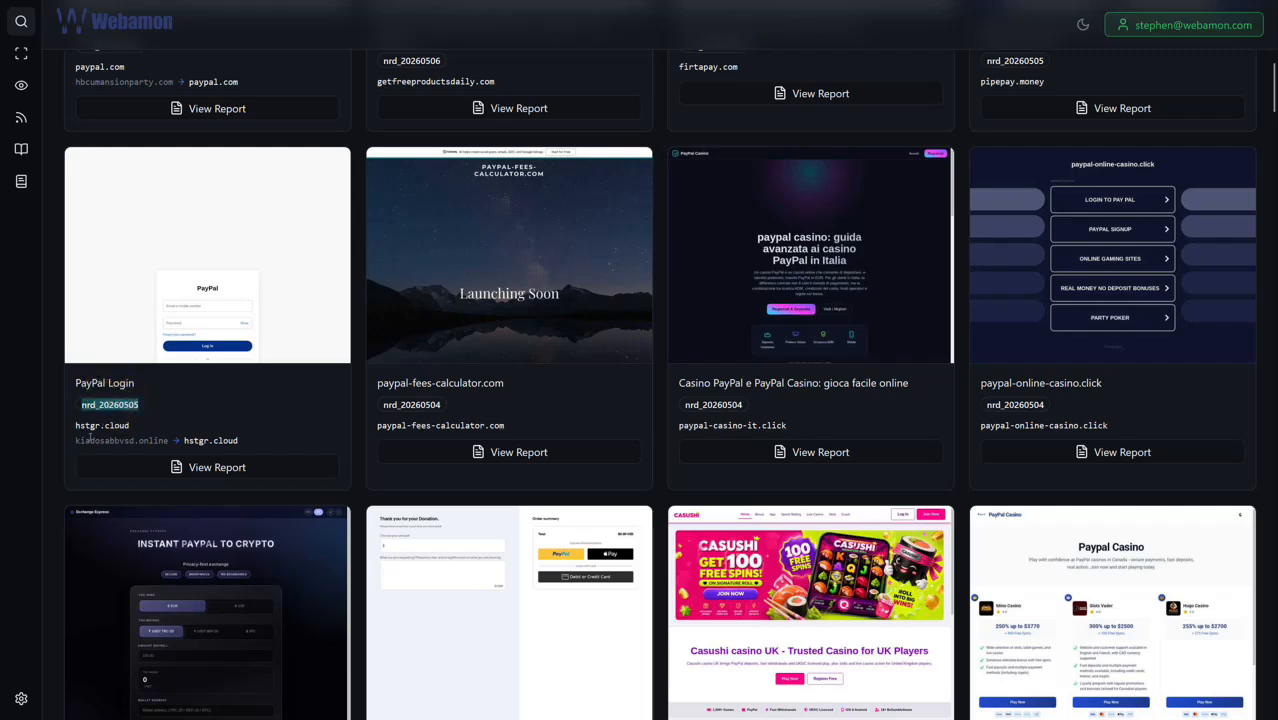
double_click(90, 428)
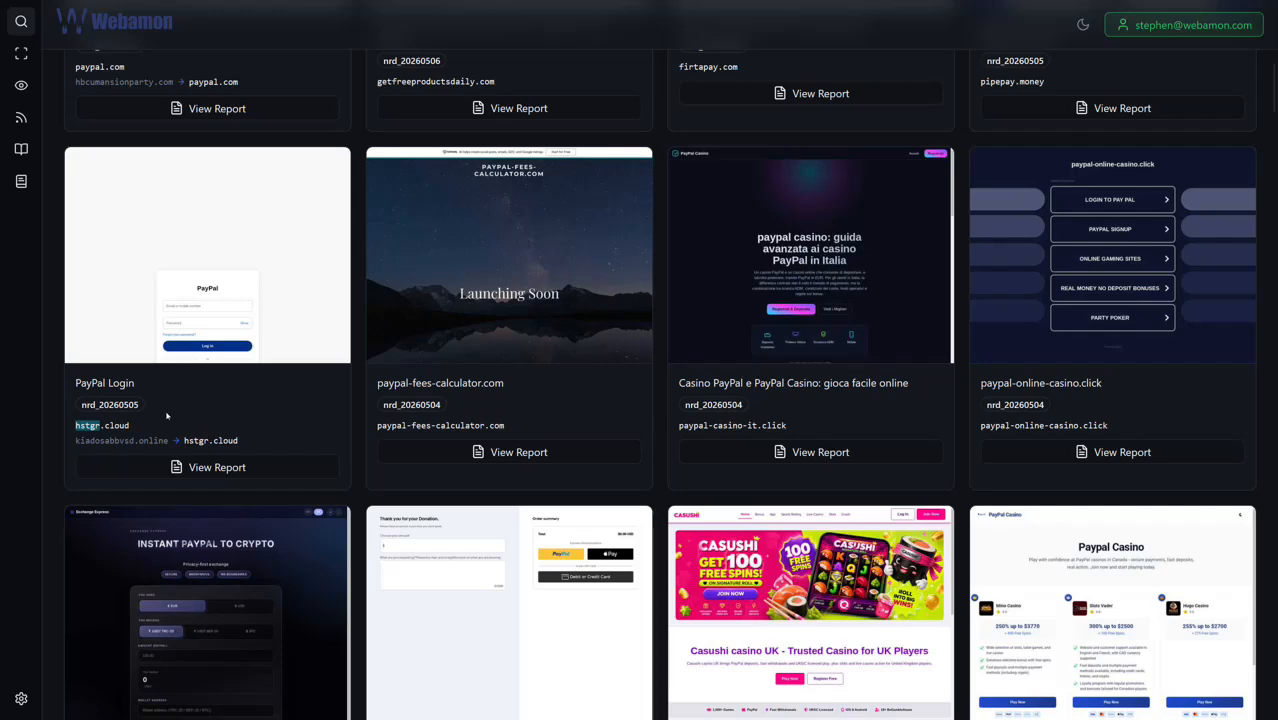
double_click(88, 387)
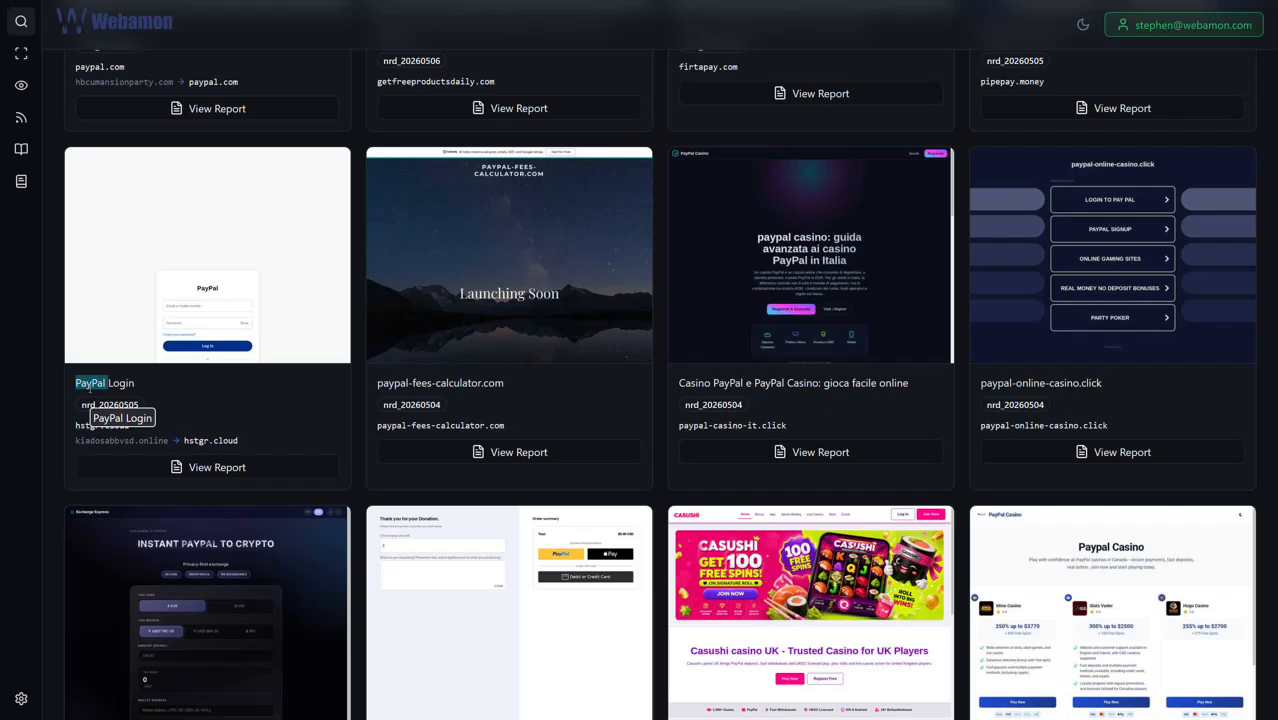
double_click(87, 425)
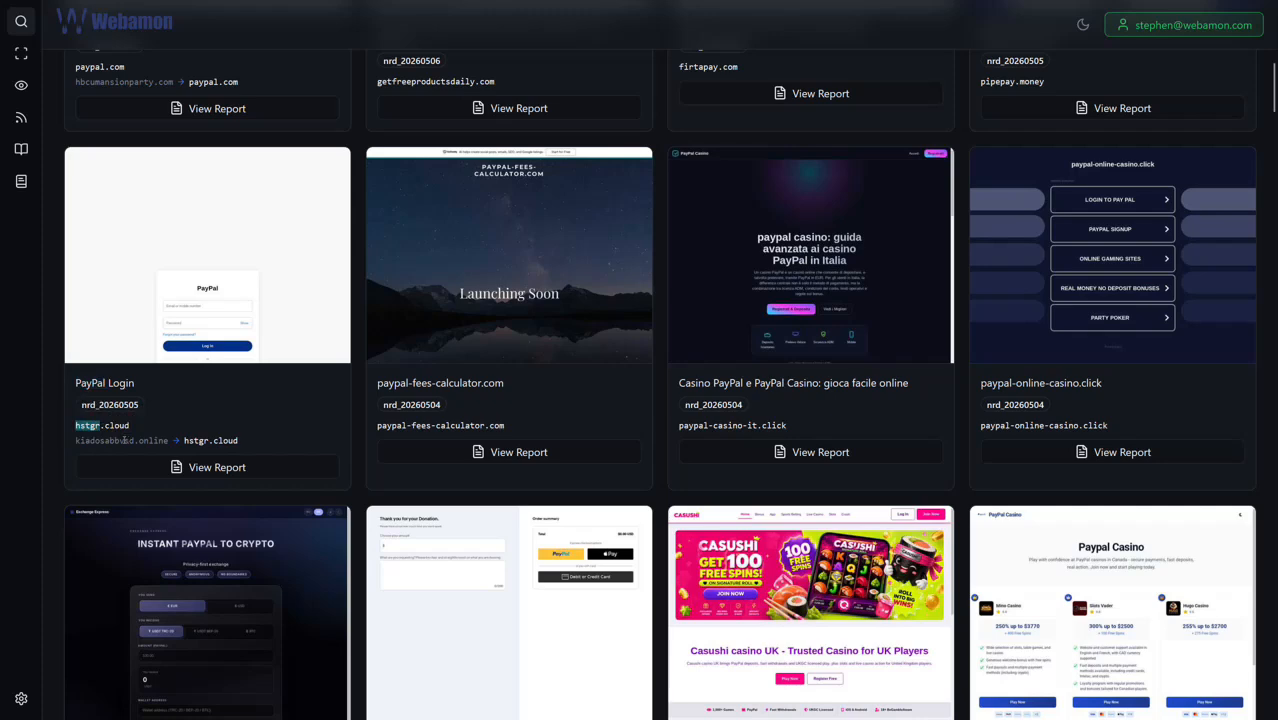
- Show the results as an infrastructure graph and highlight the FranTech Solutions ASN in it
scroll(243, 487, "up", 7)
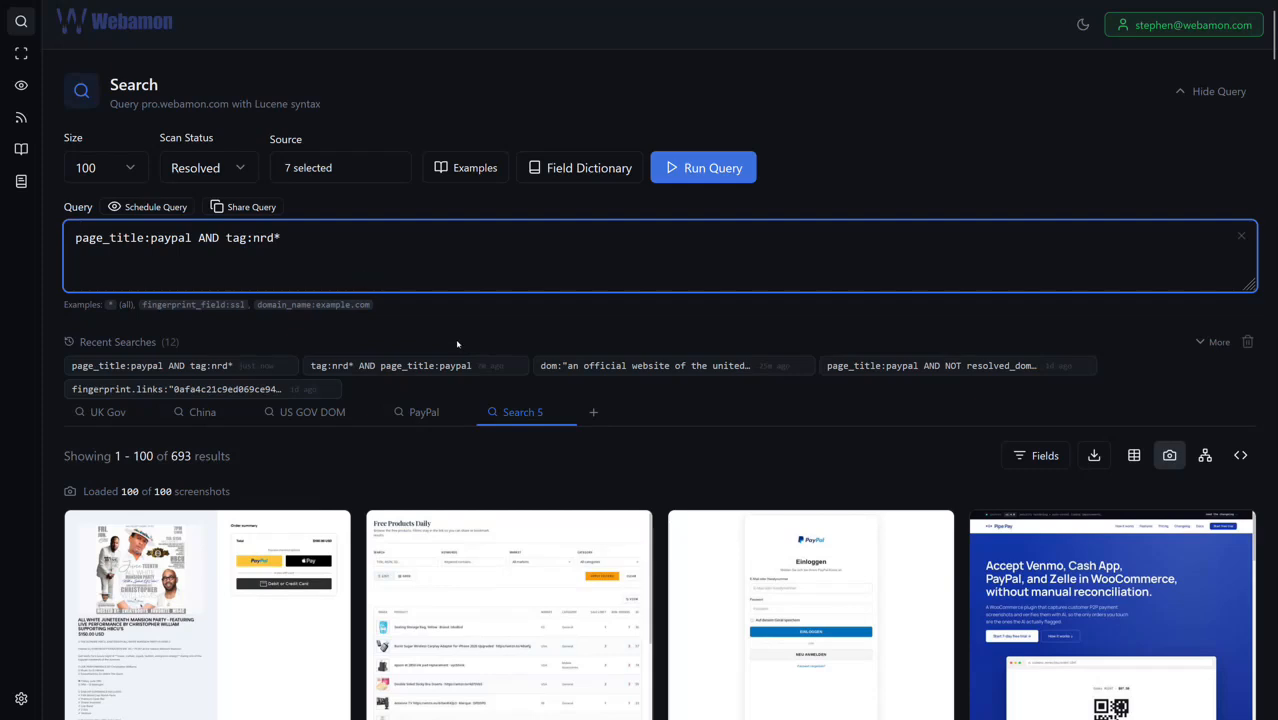
left_click(1166, 457)
left_click(1206, 457)
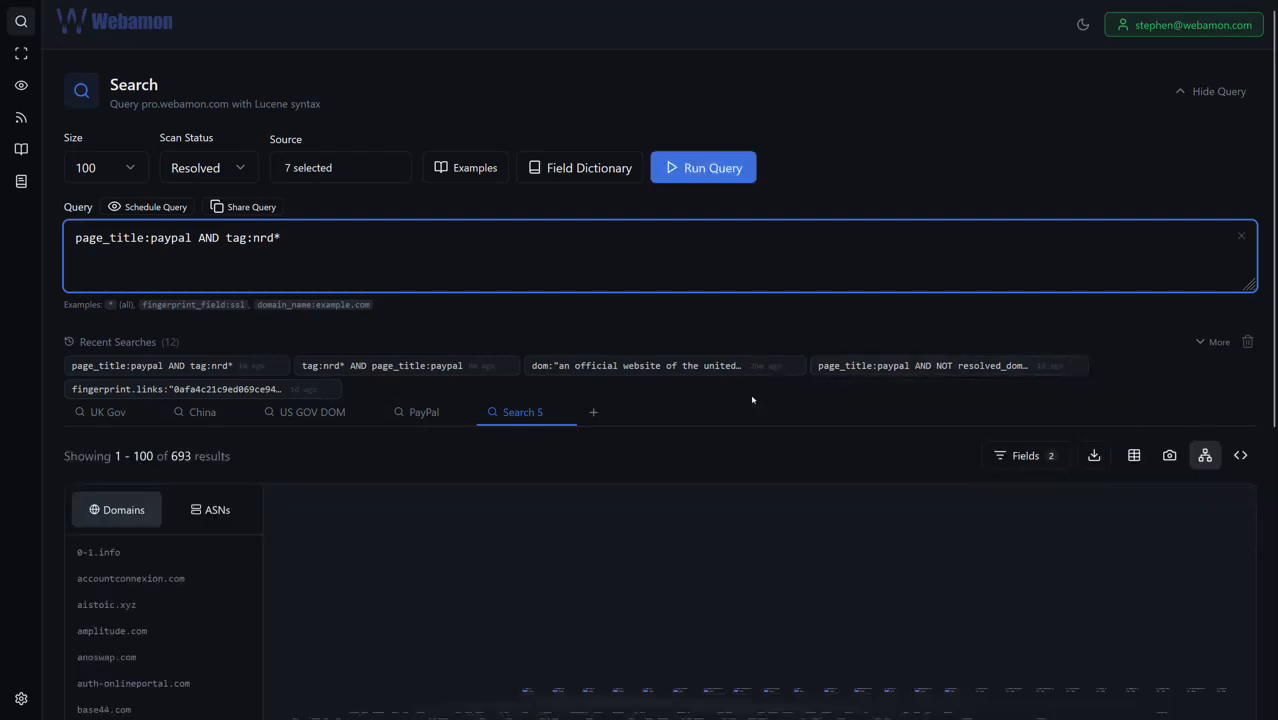
scroll(756, 397, "down", 2)
scroll(630, 200, "down", 1)
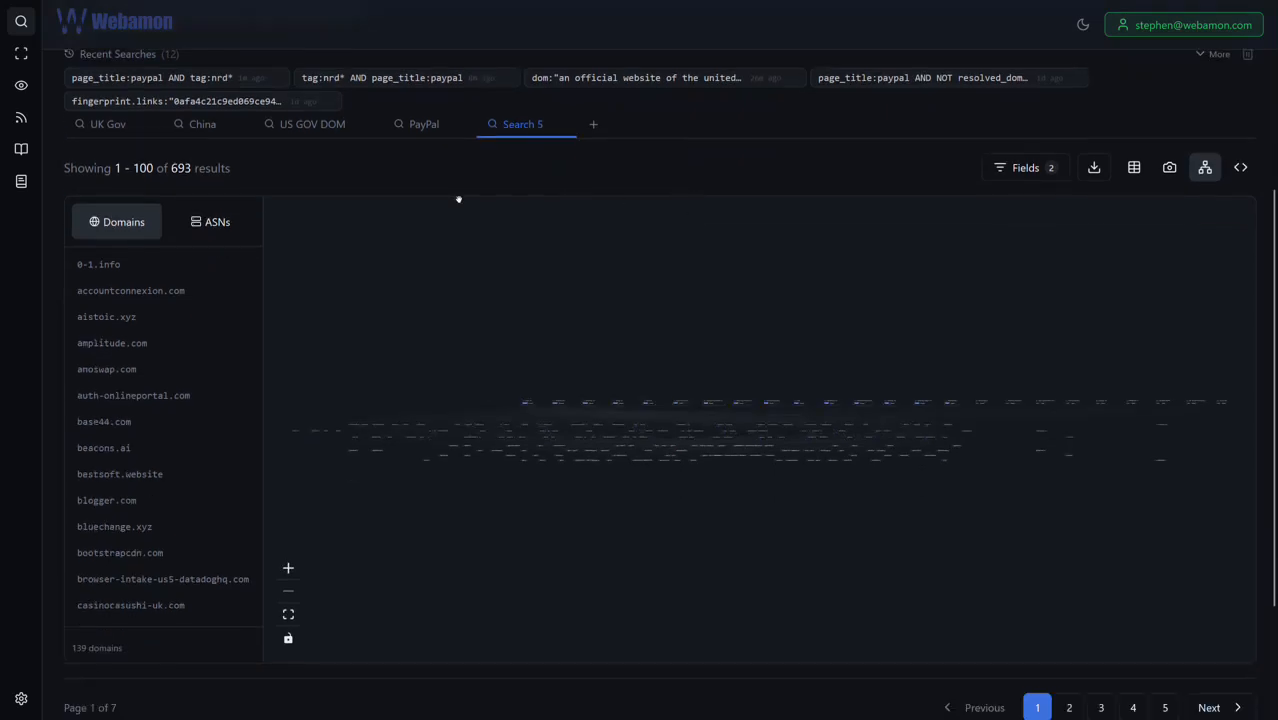
left_click(208, 222)
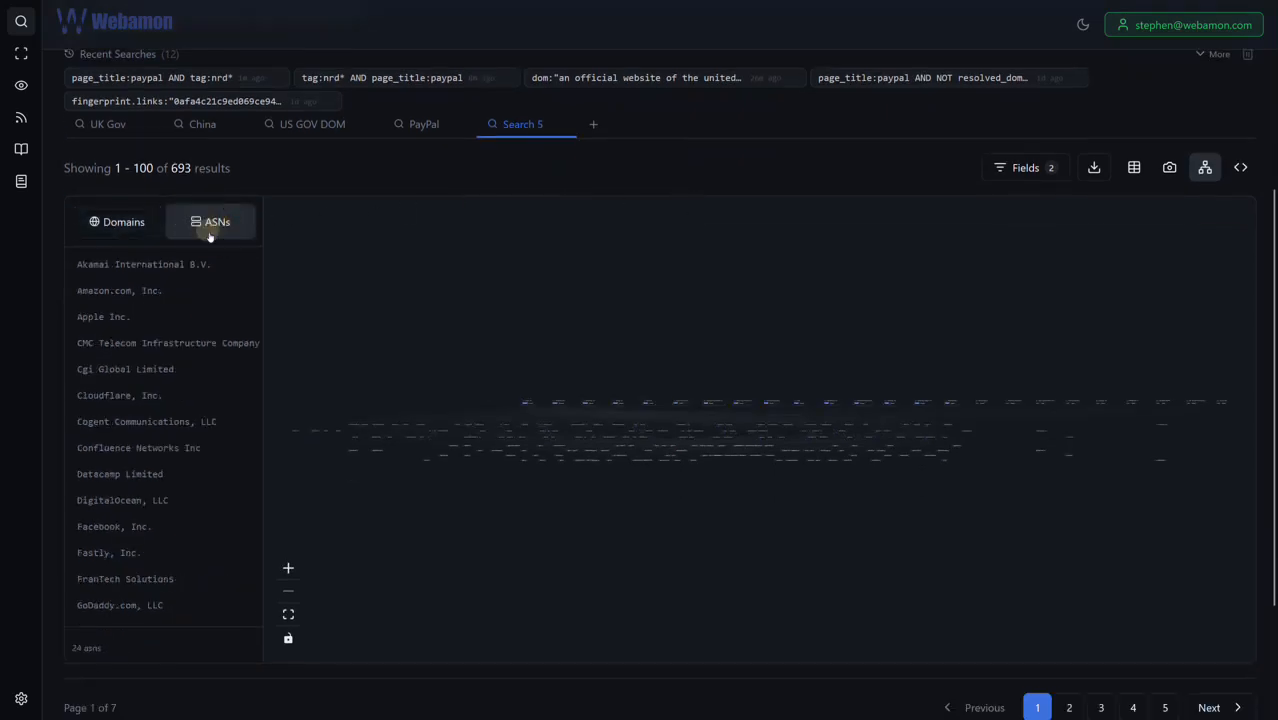
scroll(155, 367, "down", 3)
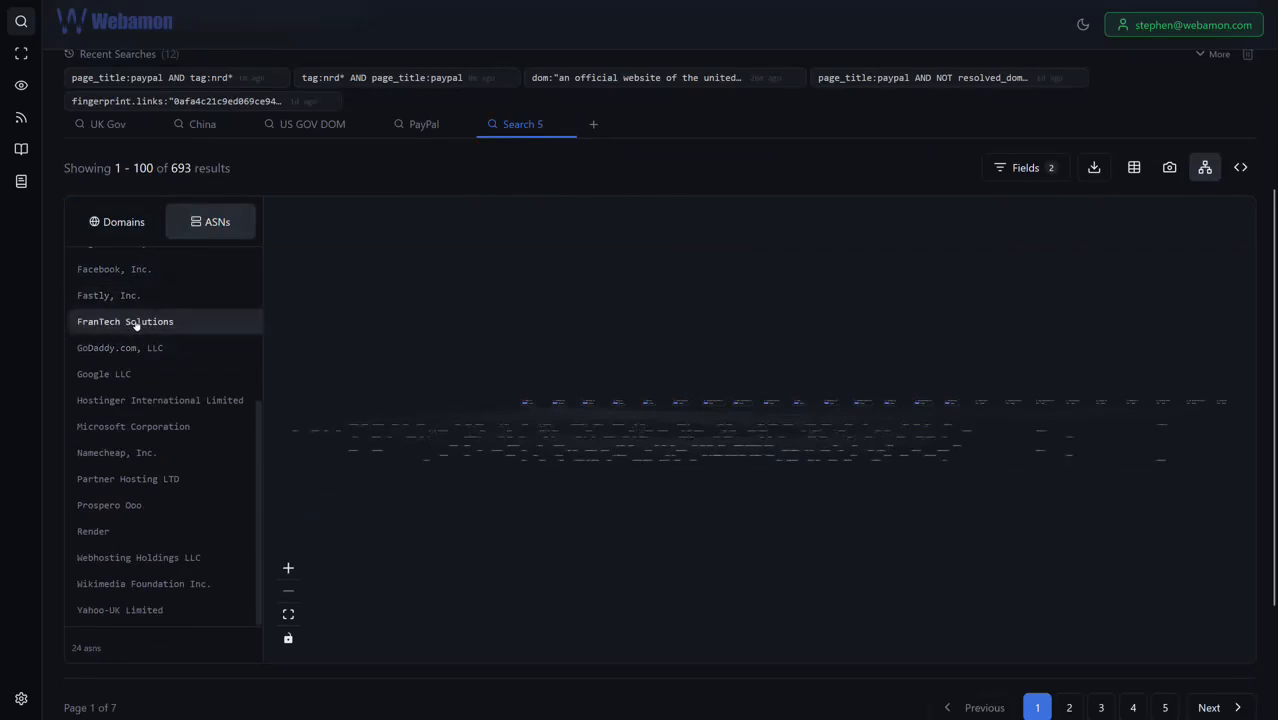
left_click(138, 325)
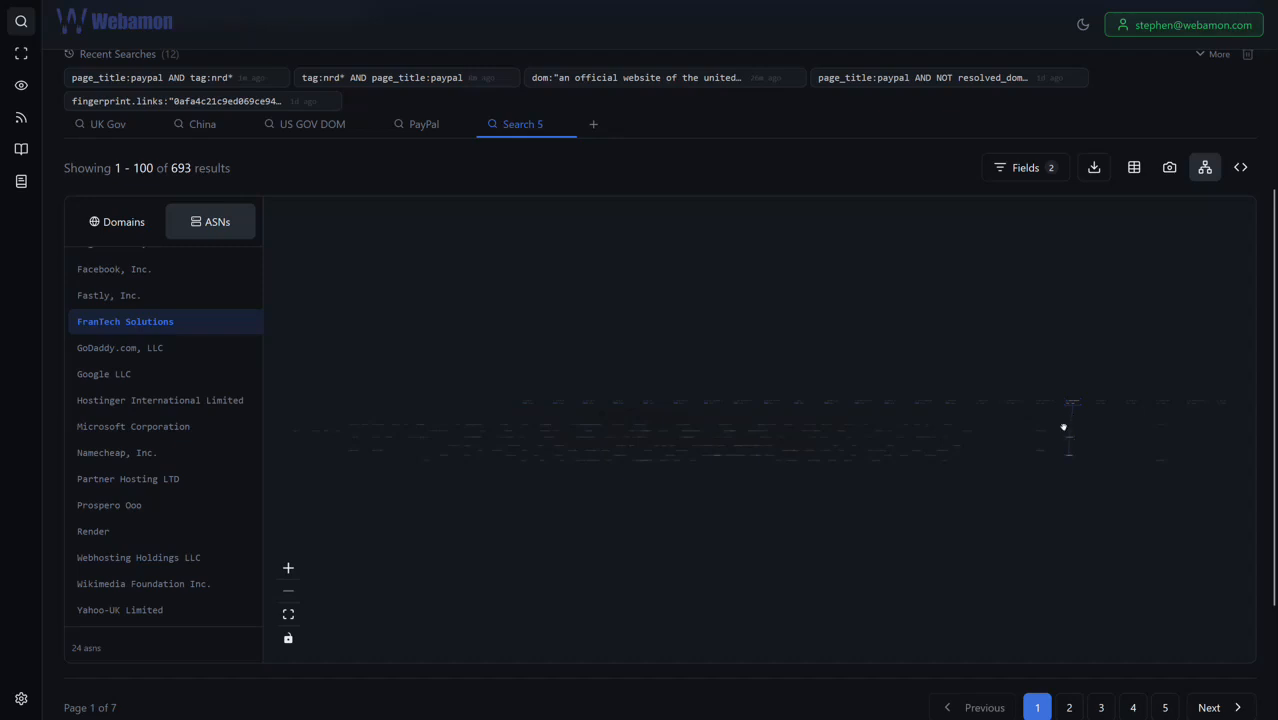
- Show the results as raw JSON and inspect the fingerprint hashes of the paypal-fees-calculator.com record
scroll(1160, 140, "up", 3)
left_click(1240, 455)
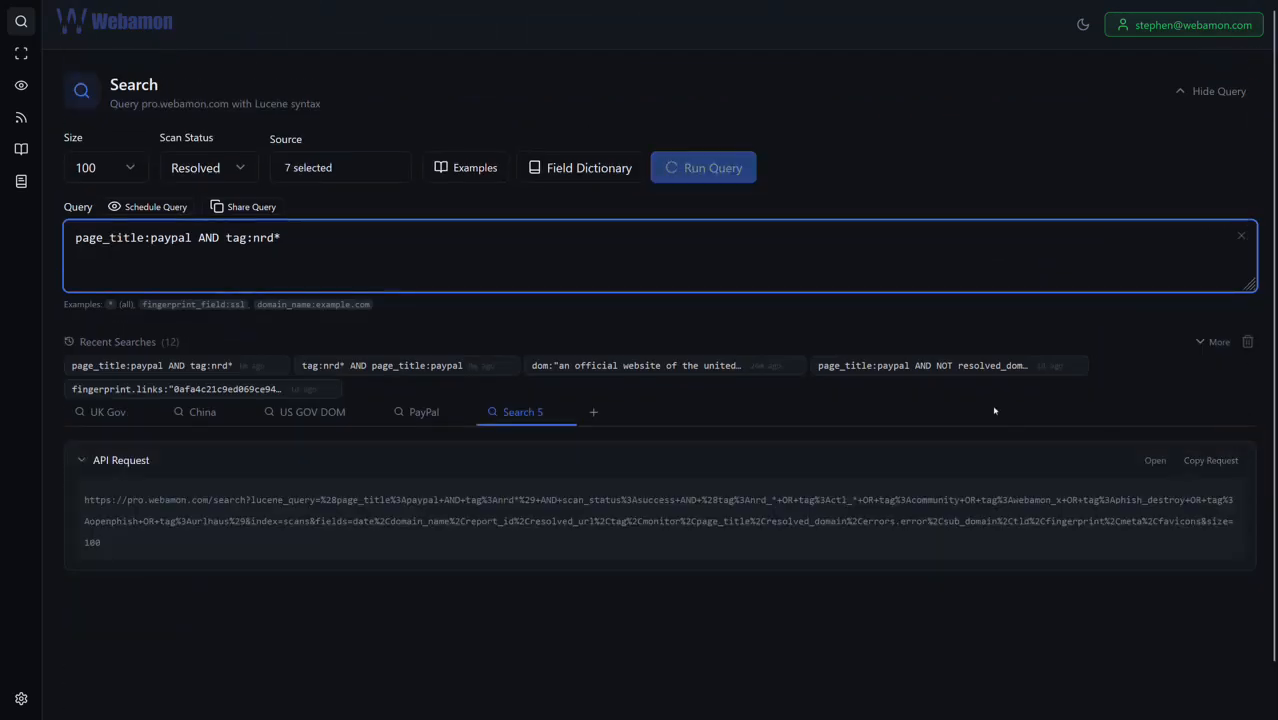
scroll(600, 433, "down", 2)
left_click(91, 330)
left_click(113, 424)
scroll(118, 430, "down", 1)
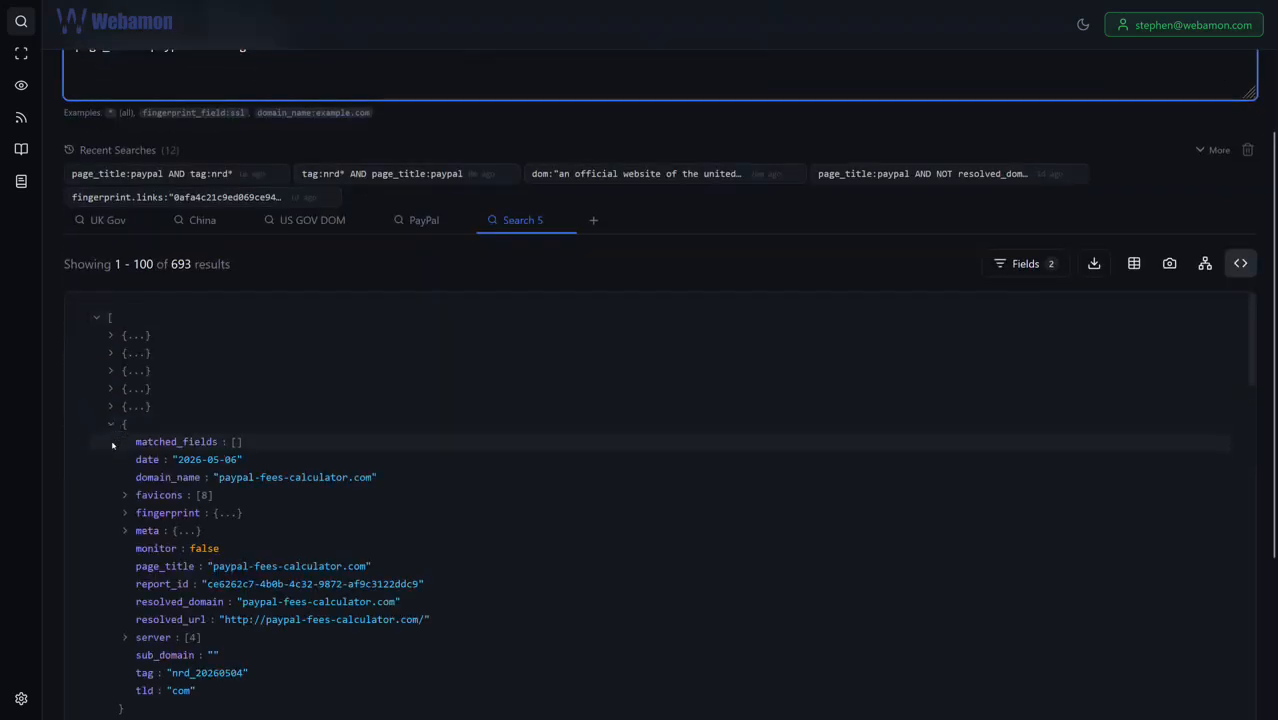
left_click(124, 407)
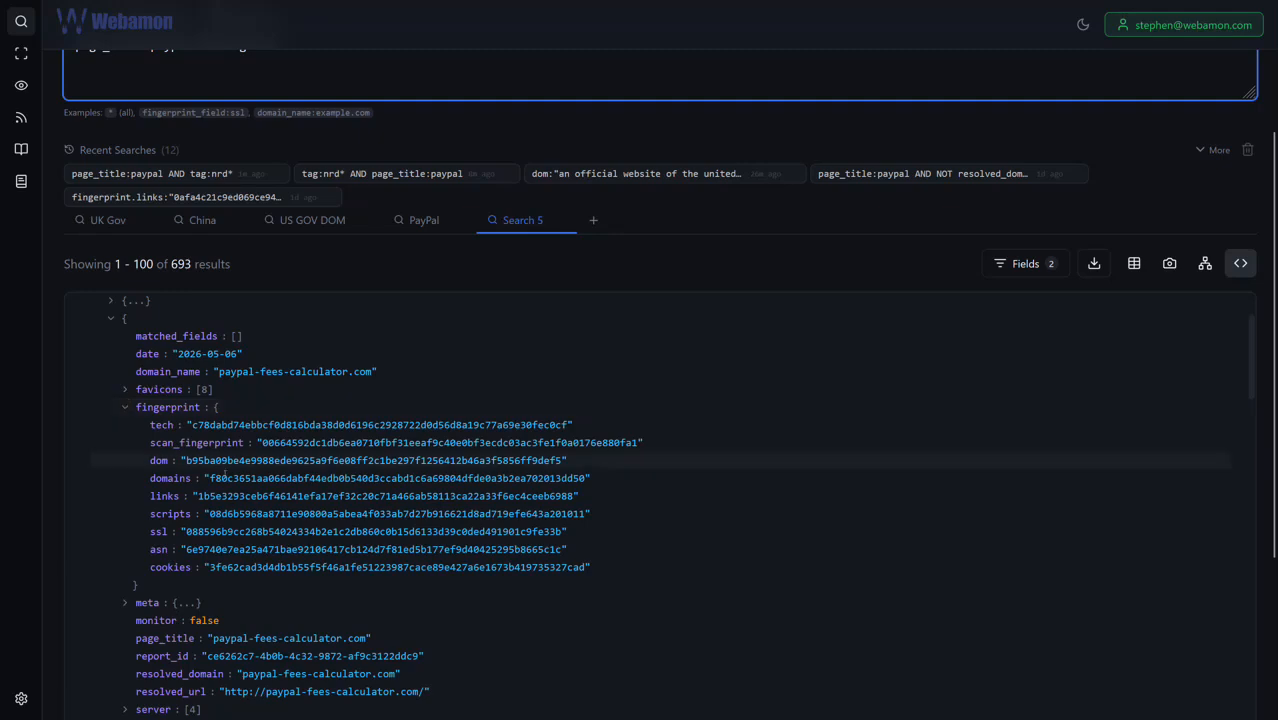
scroll(381, 476, "up", 3)
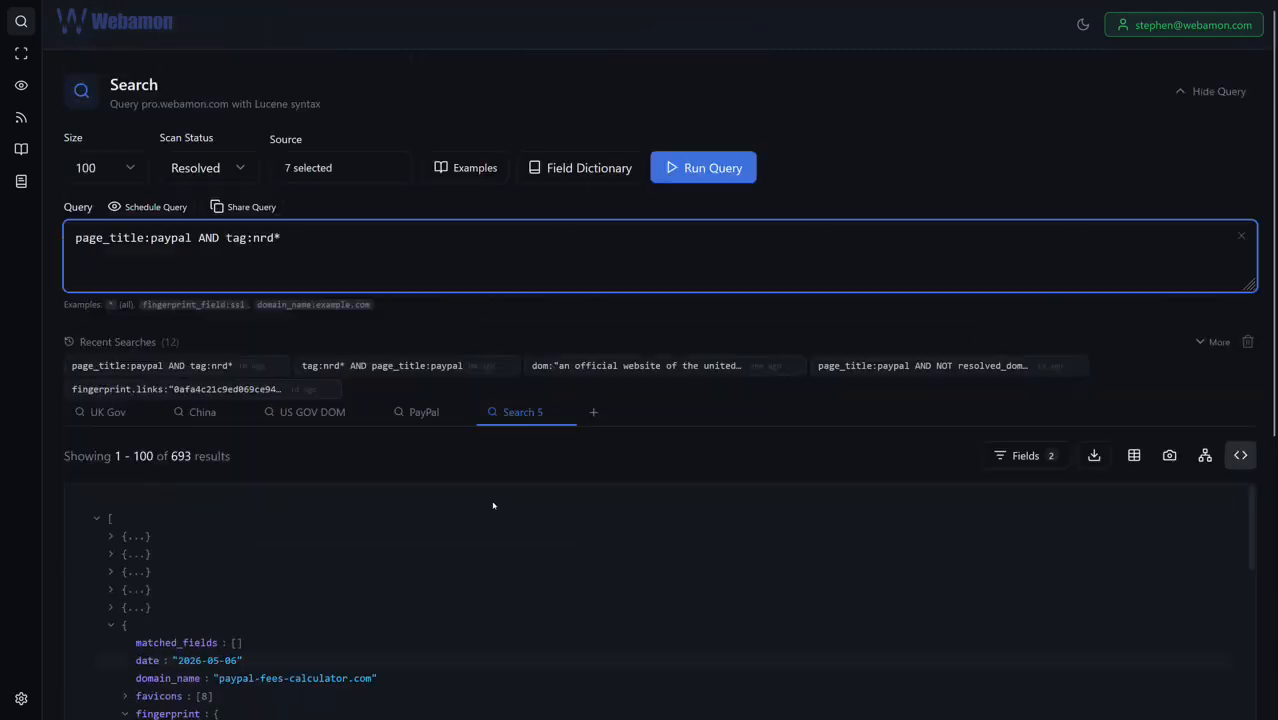
- Show the results as a table and page through the scan reports from getfreeproductsdaily.com to pipepay.money, closing the report details at the end
left_click(1133, 457)
scroll(800, 475, "down", 1)
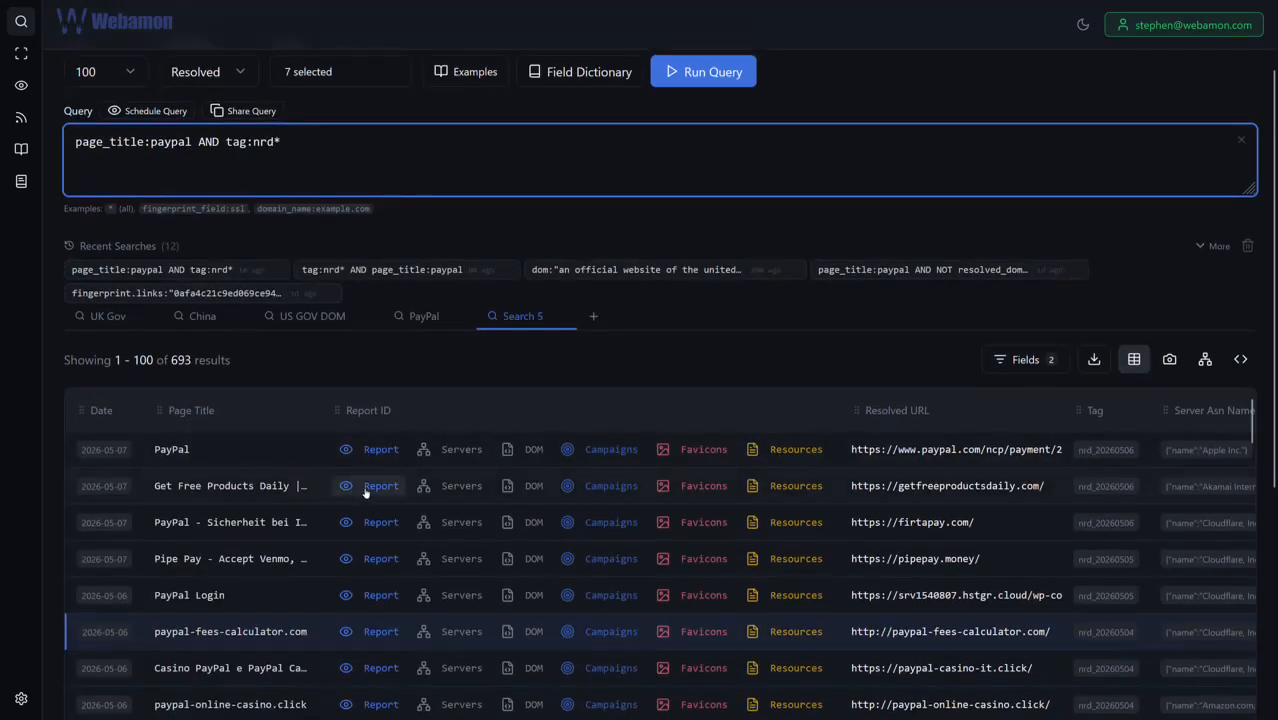
left_click(366, 493)
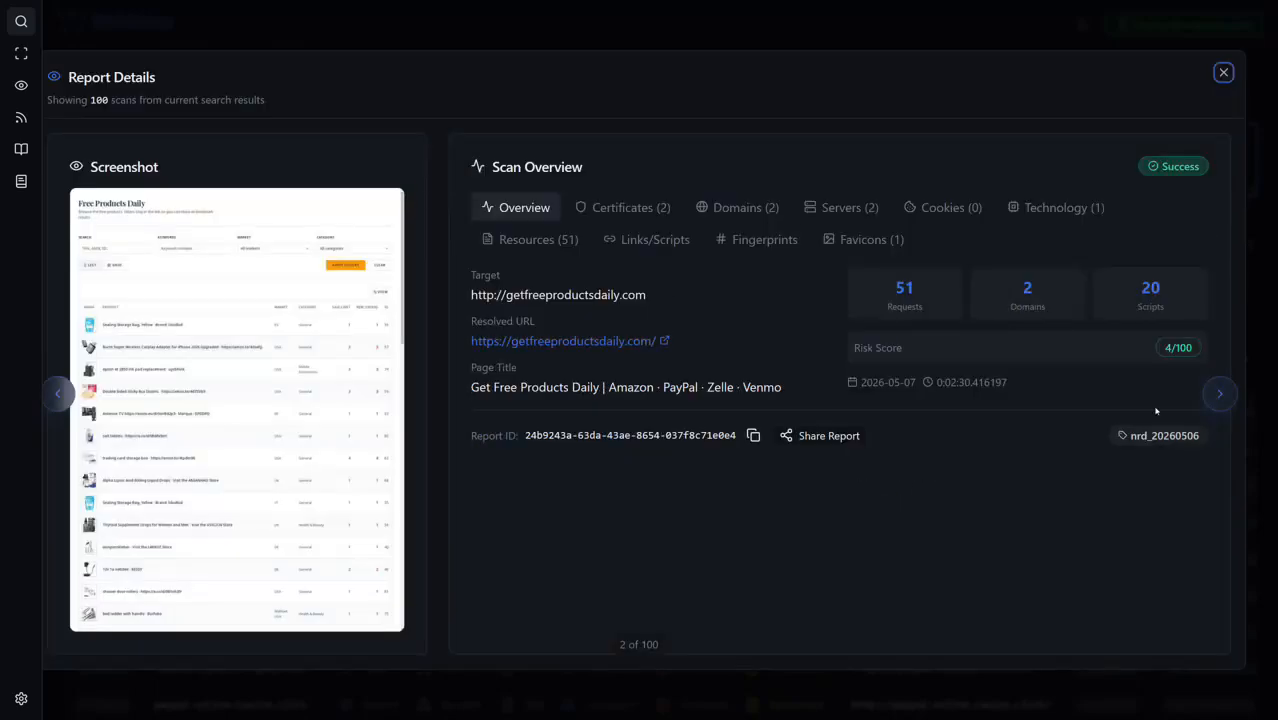
left_click(1220, 394)
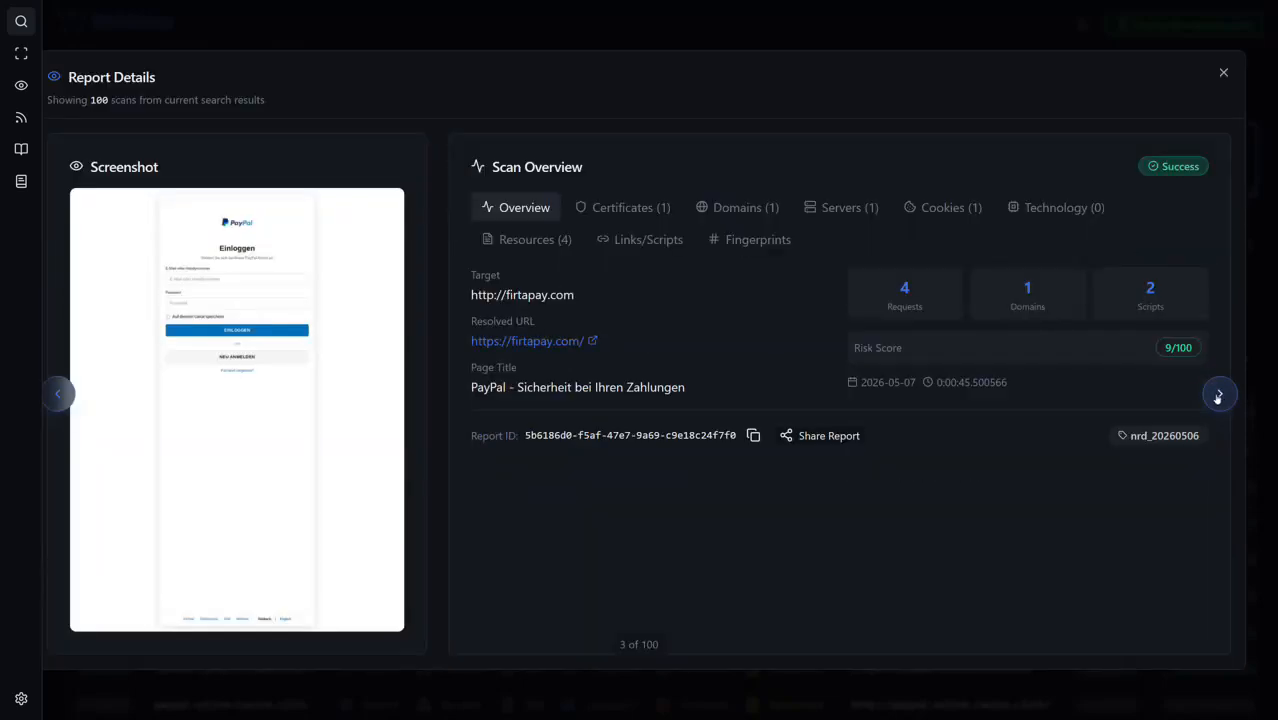
left_click(1219, 395)
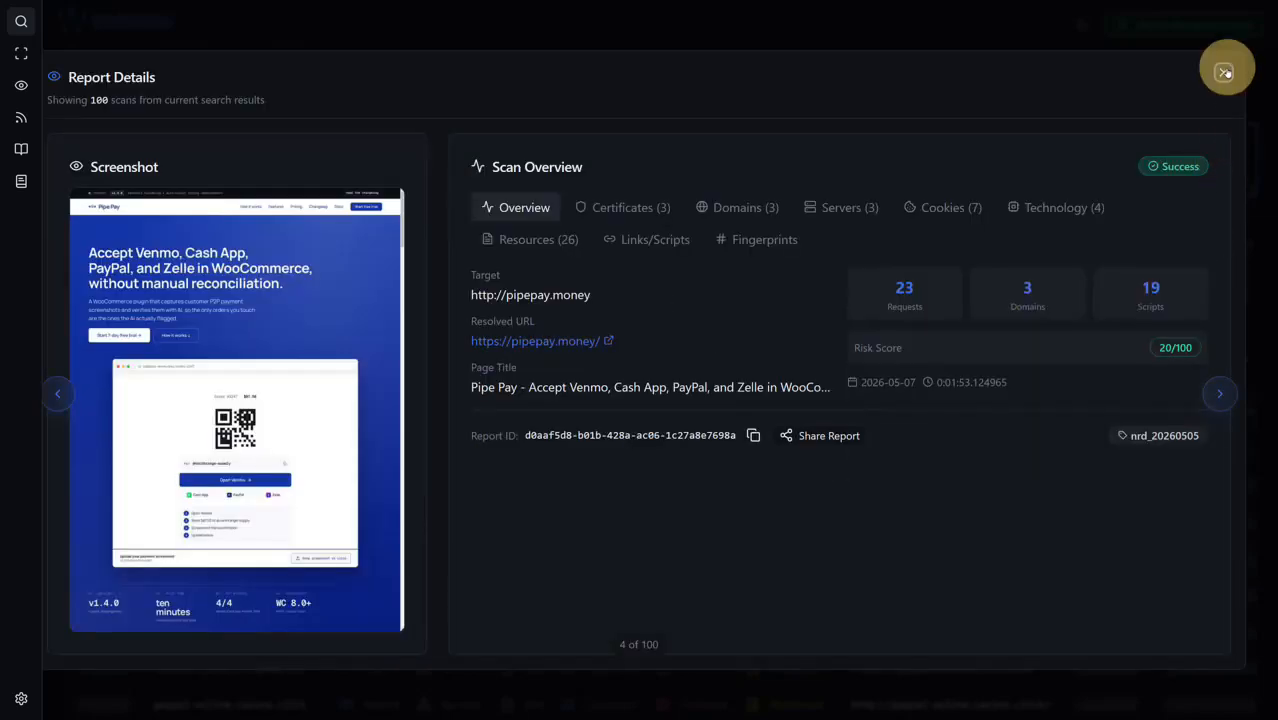
left_click(1225, 72)
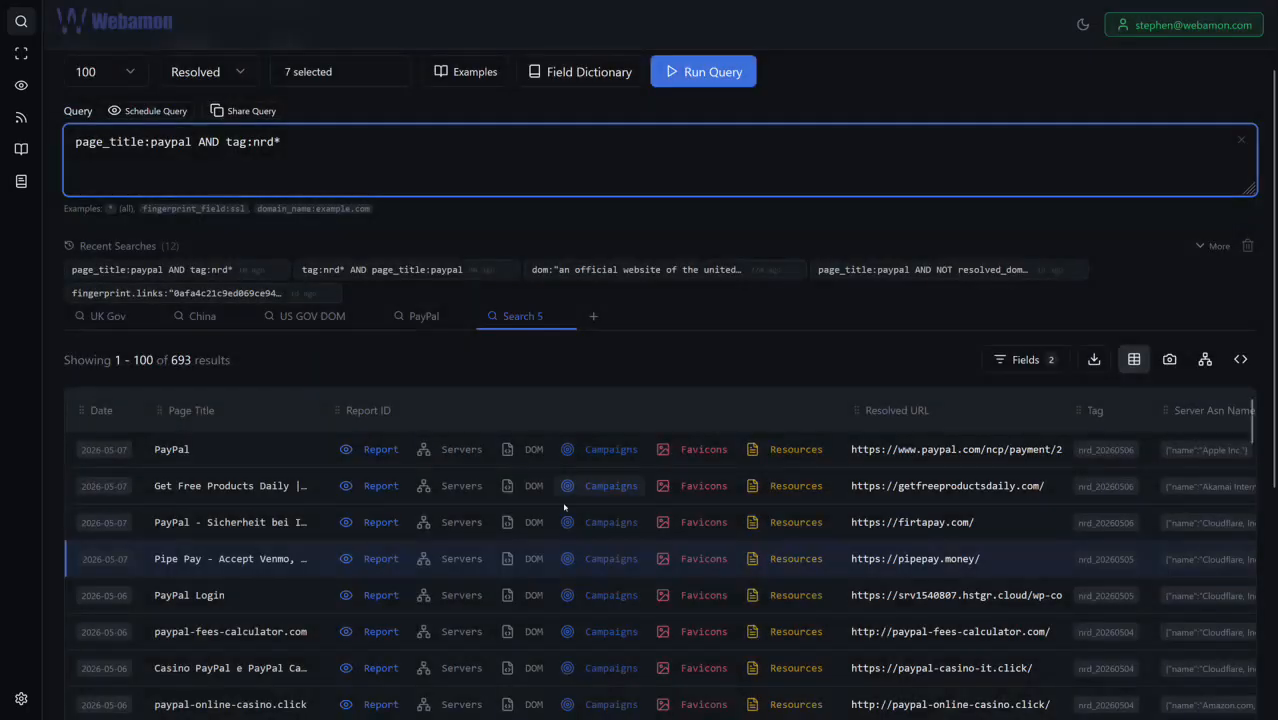
- View the server connection graph for getfreeproductsdaily.com, including its third-party connections, and close it
left_click(442, 485)
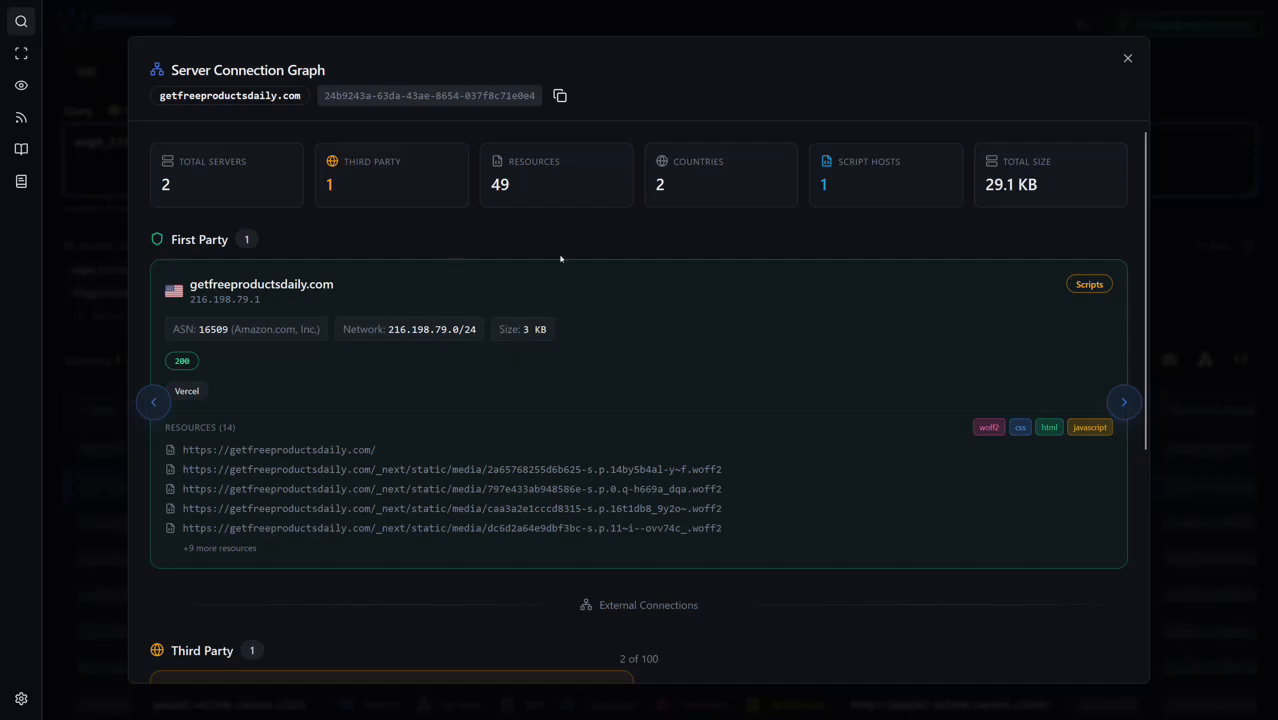
scroll(449, 242, "down", 2)
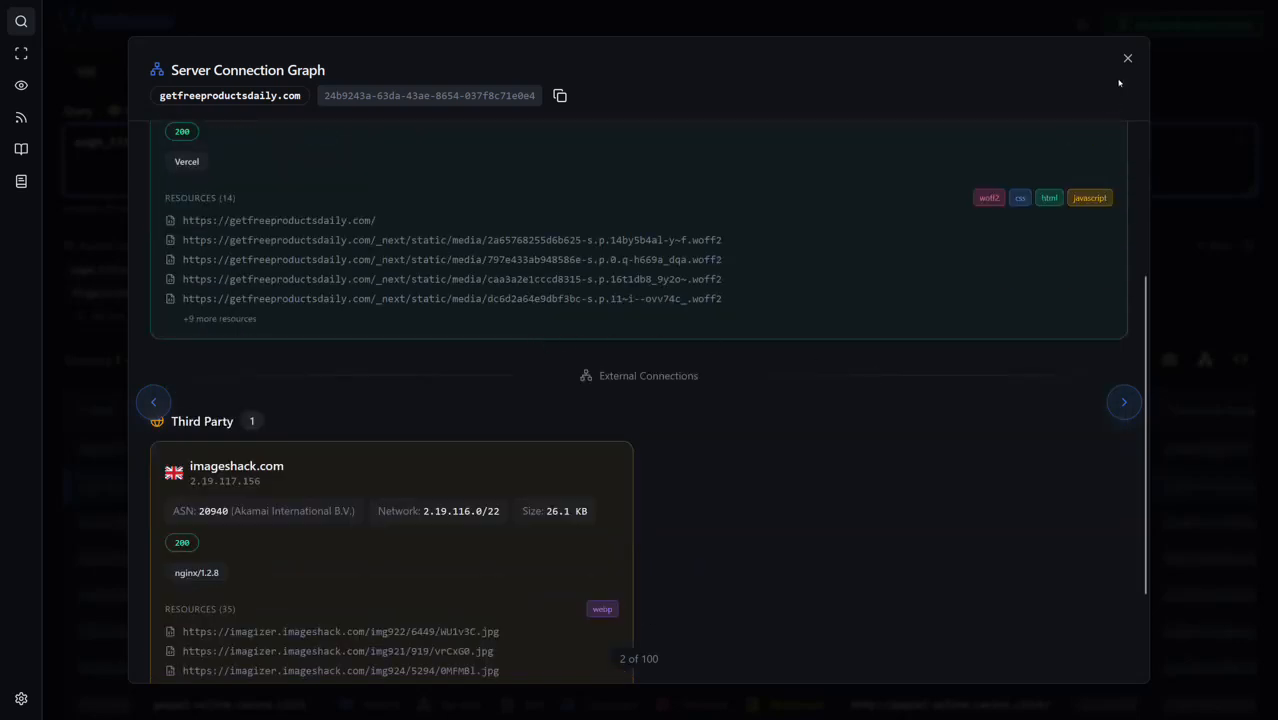
left_click(1127, 58)
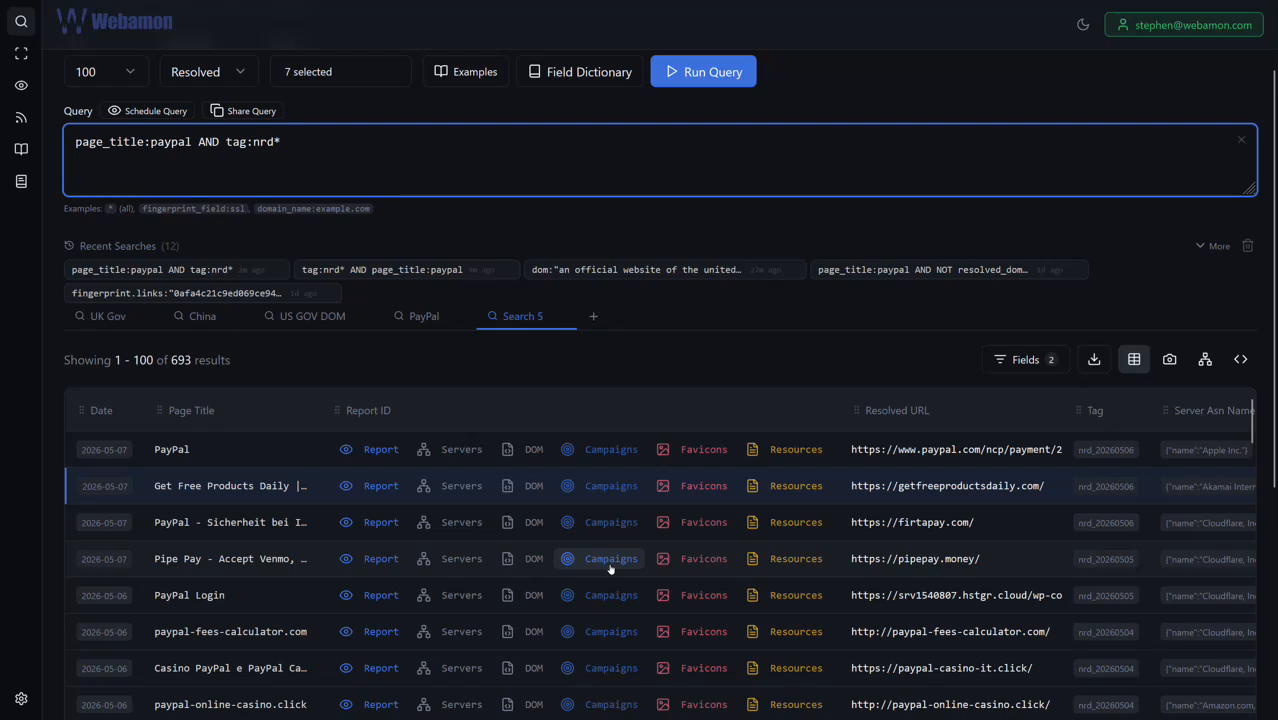
- Run a campaign lookup for pipepay.money and review its domains, links and scripts fingerprints
left_click(1012, 567)
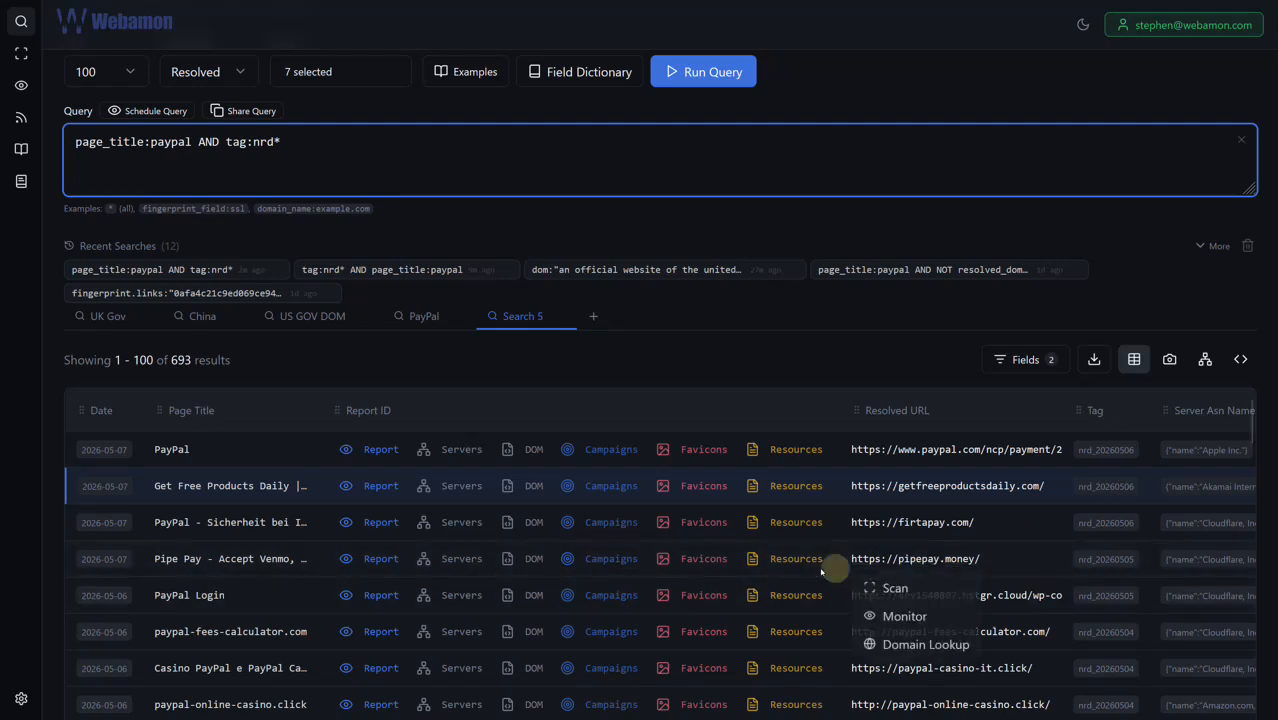
left_click(612, 558)
left_click(612, 558)
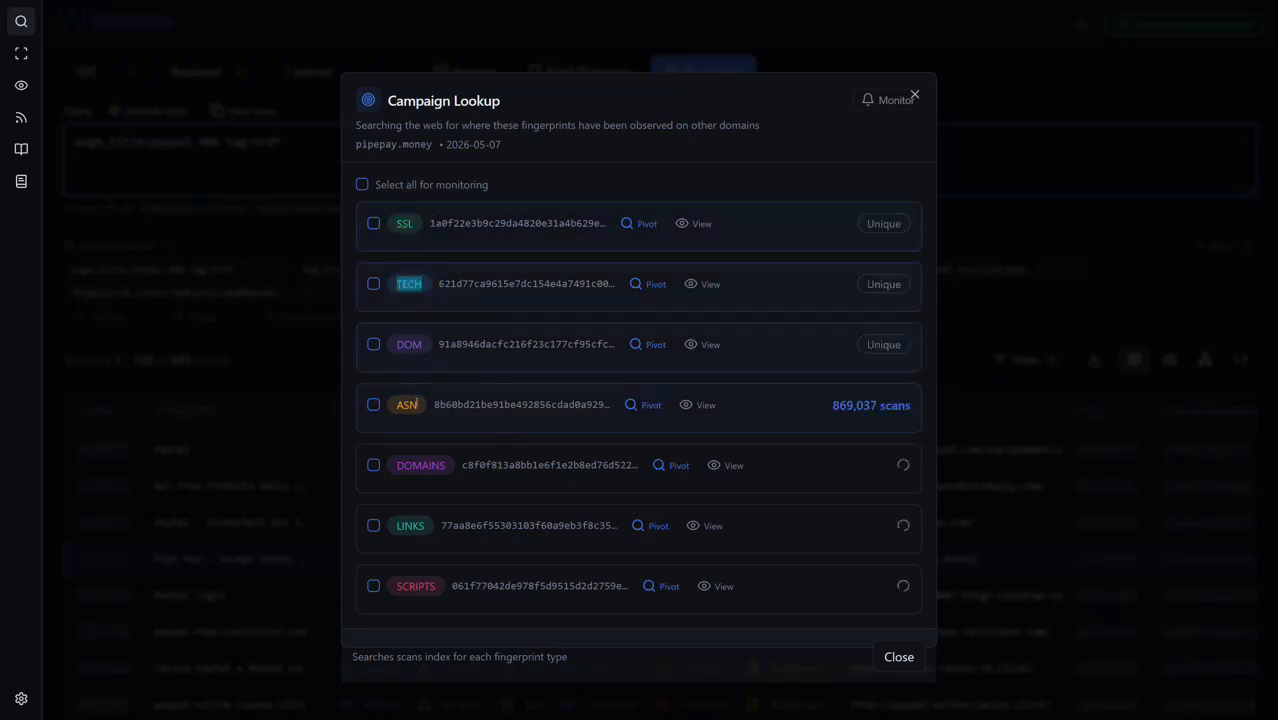
double_click(417, 461)
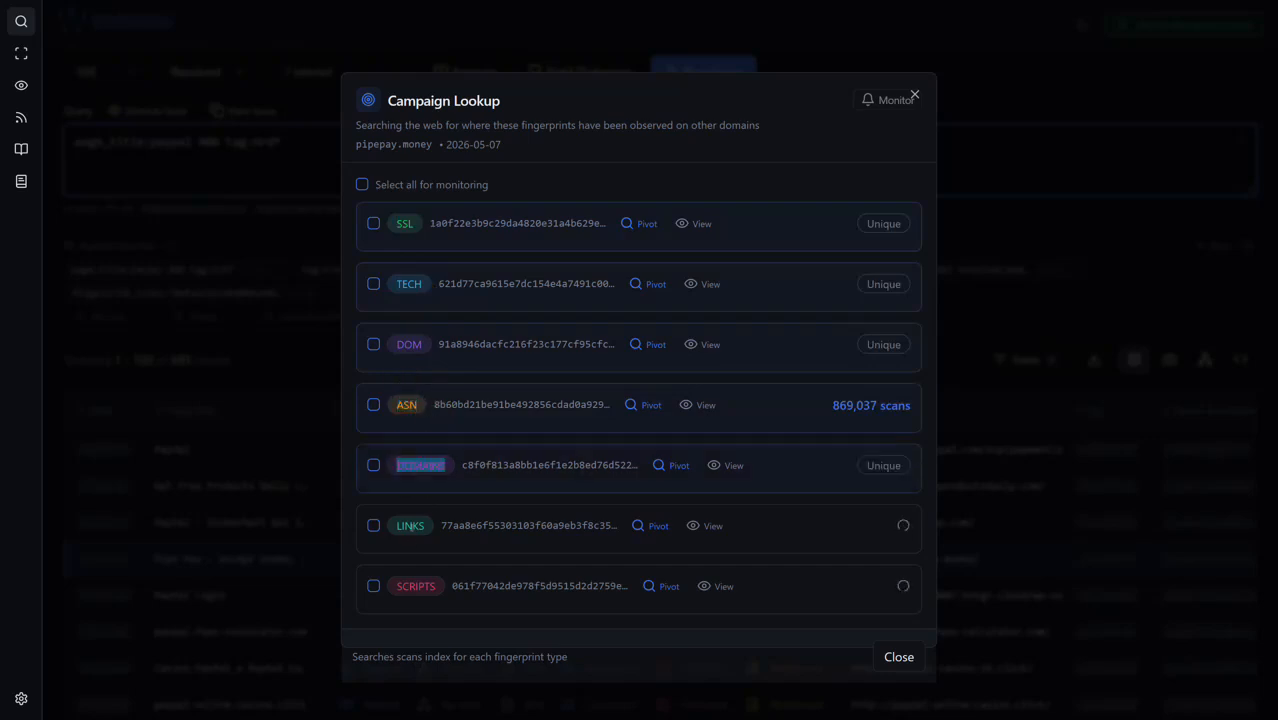
double_click(414, 524)
double_click(416, 585)
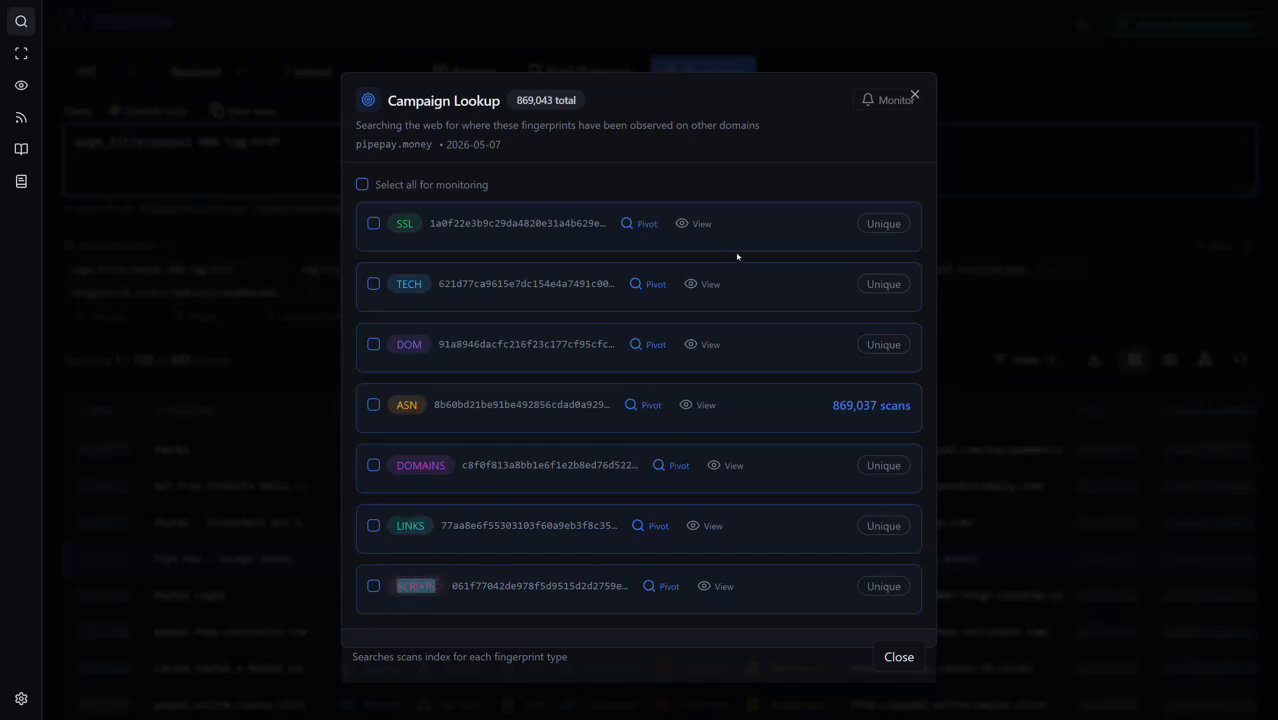
- Examine the ASN fingerprint hash and its scan count for pipepay.money and close the campaign lookup
double_click(501, 406)
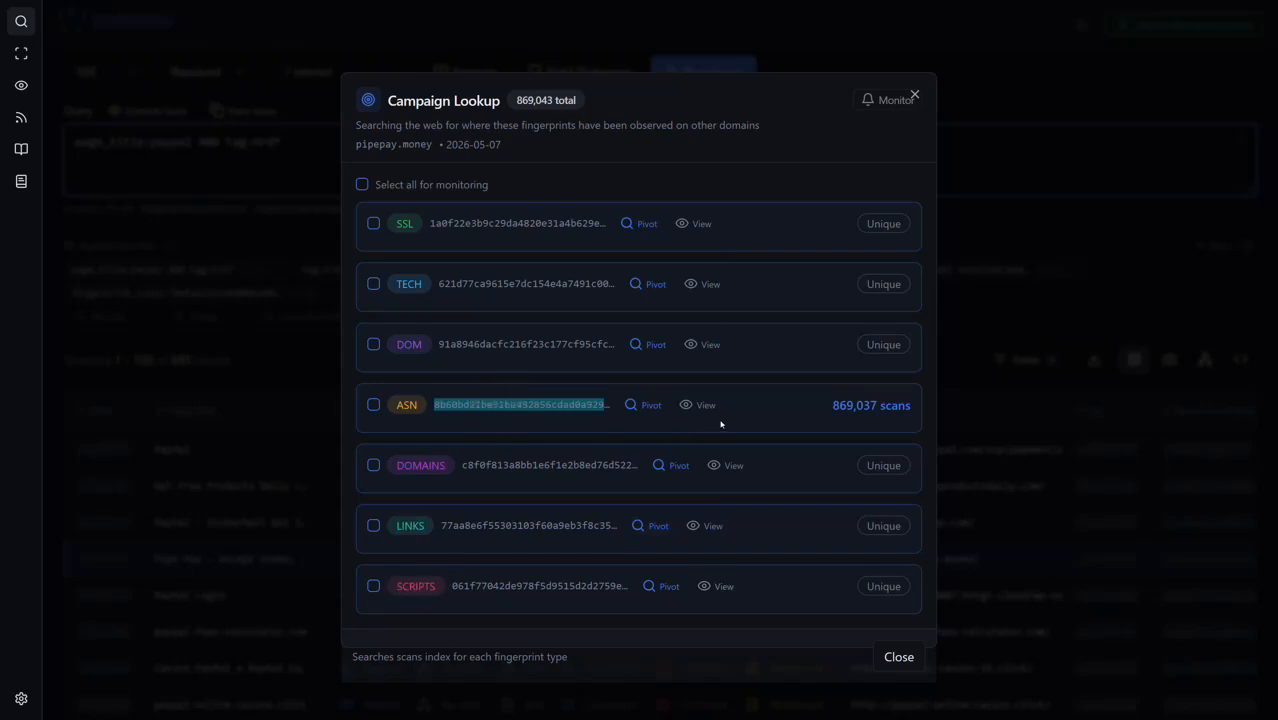
double_click(890, 405)
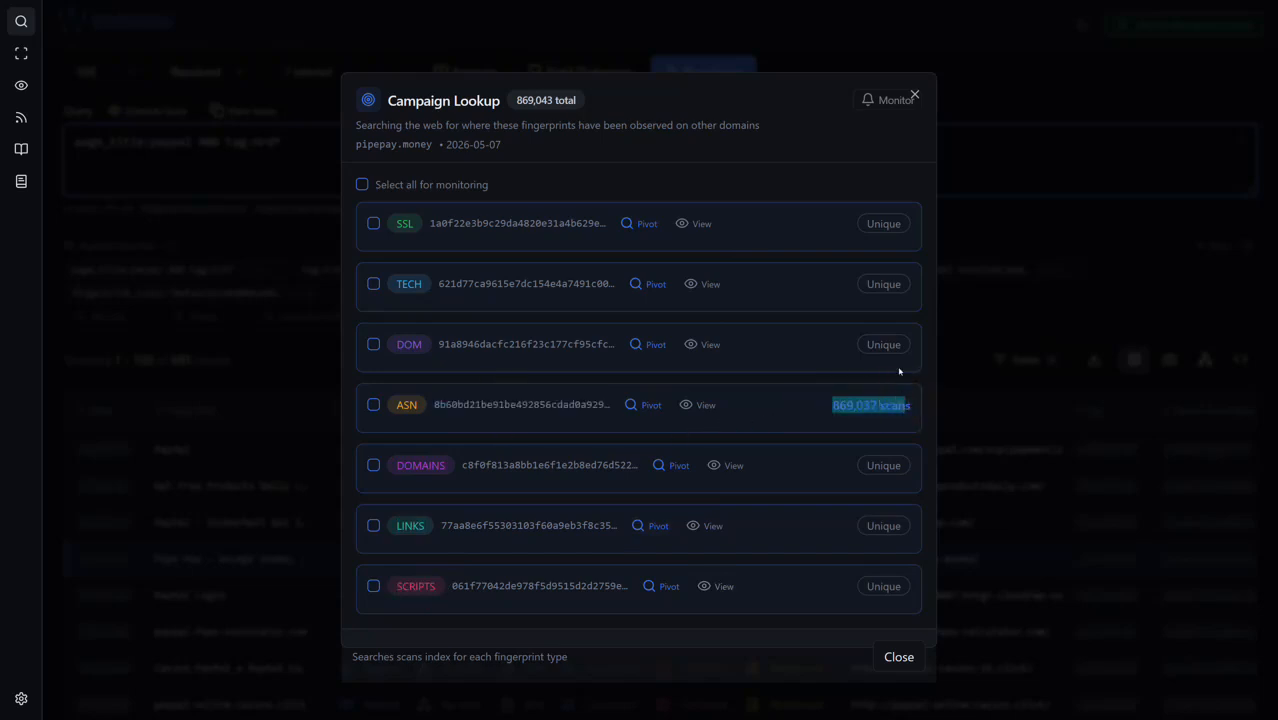
left_click(915, 95)
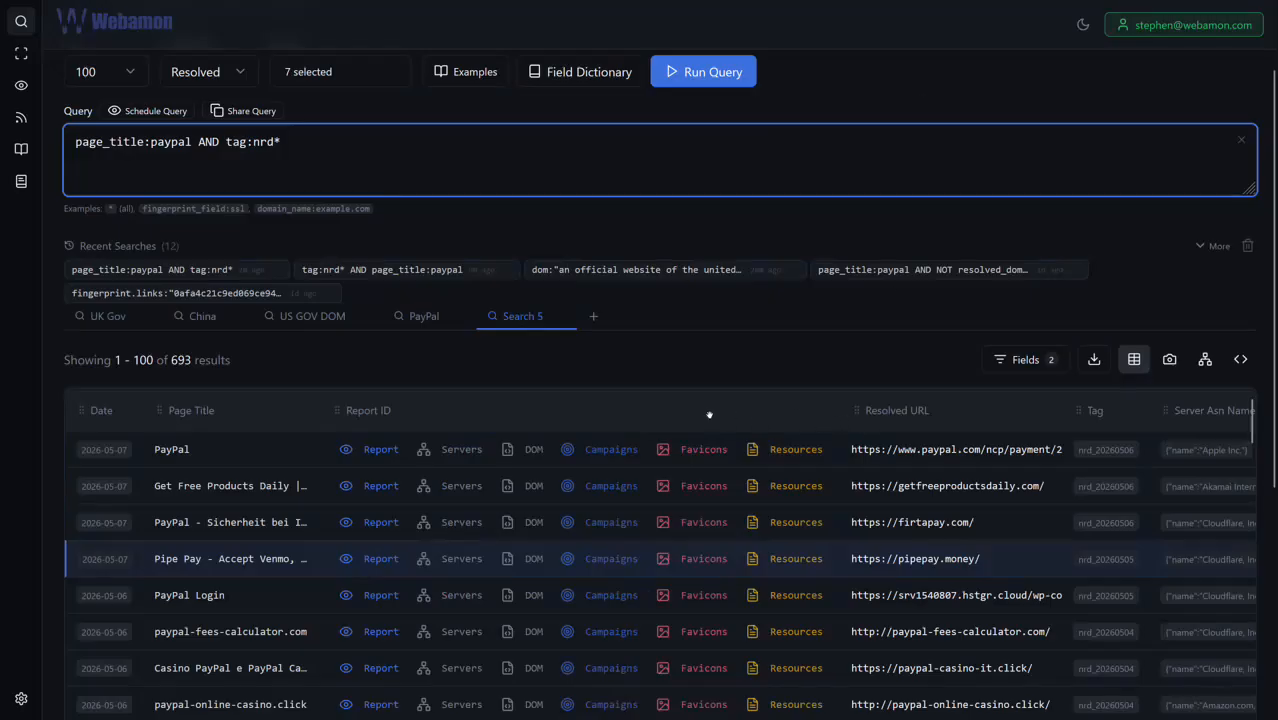
- Switch to the UK Gov search and highlight the links fingerprint hash in its query
left_click(110, 294)
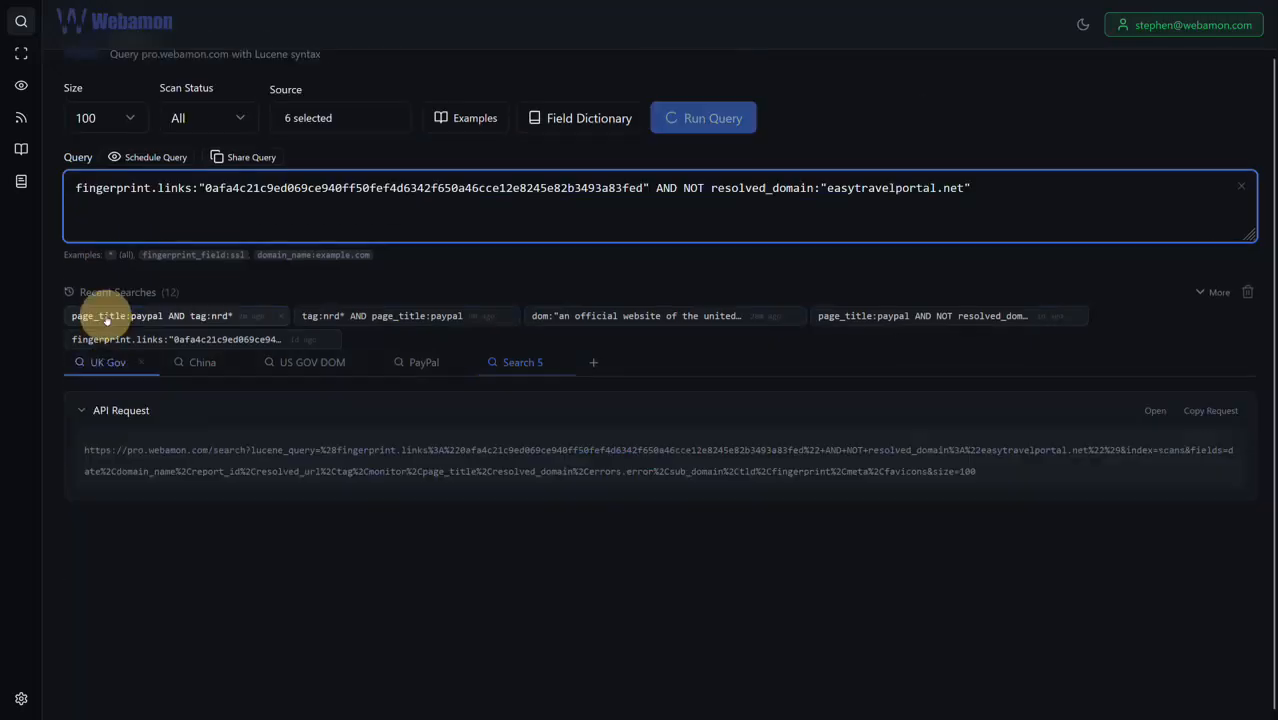
double_click(325, 196)
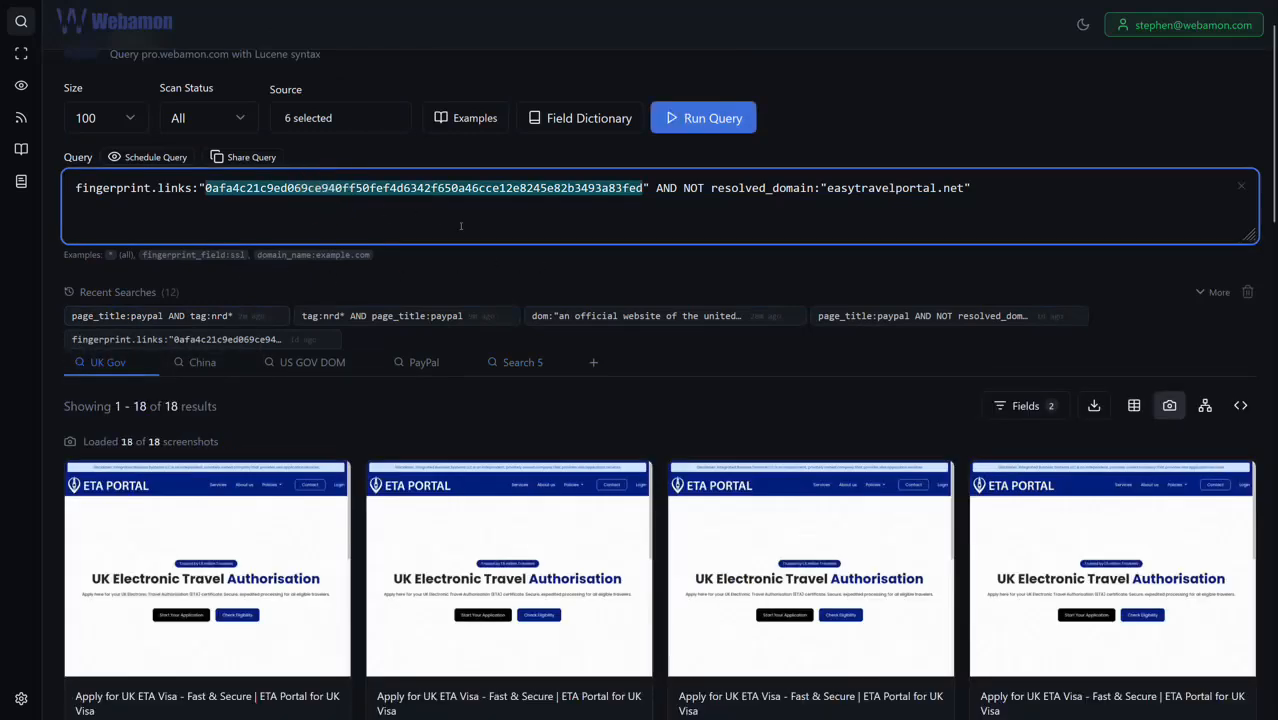
left_click(656, 397)
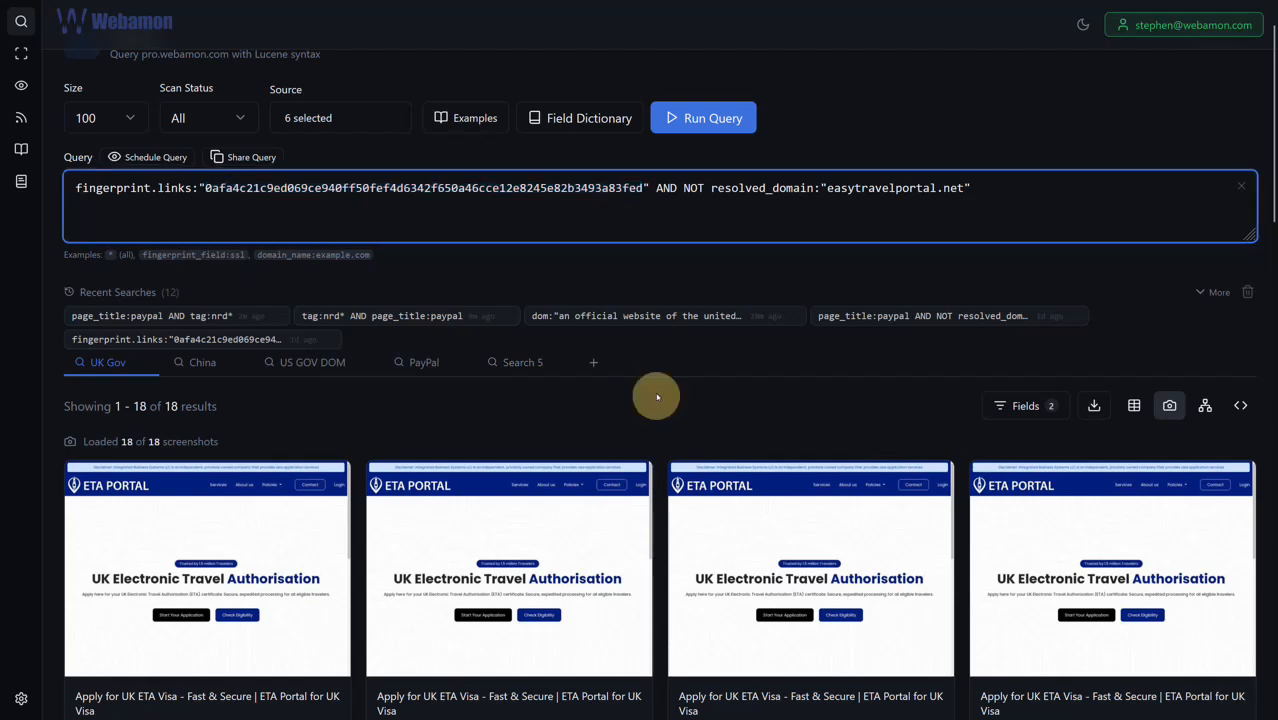
- Browse the UK ETA portal screenshots and compare the newly registered domain tags of visaetaportal.online and etaportaluk.com
scroll(648, 394, "down", 2)
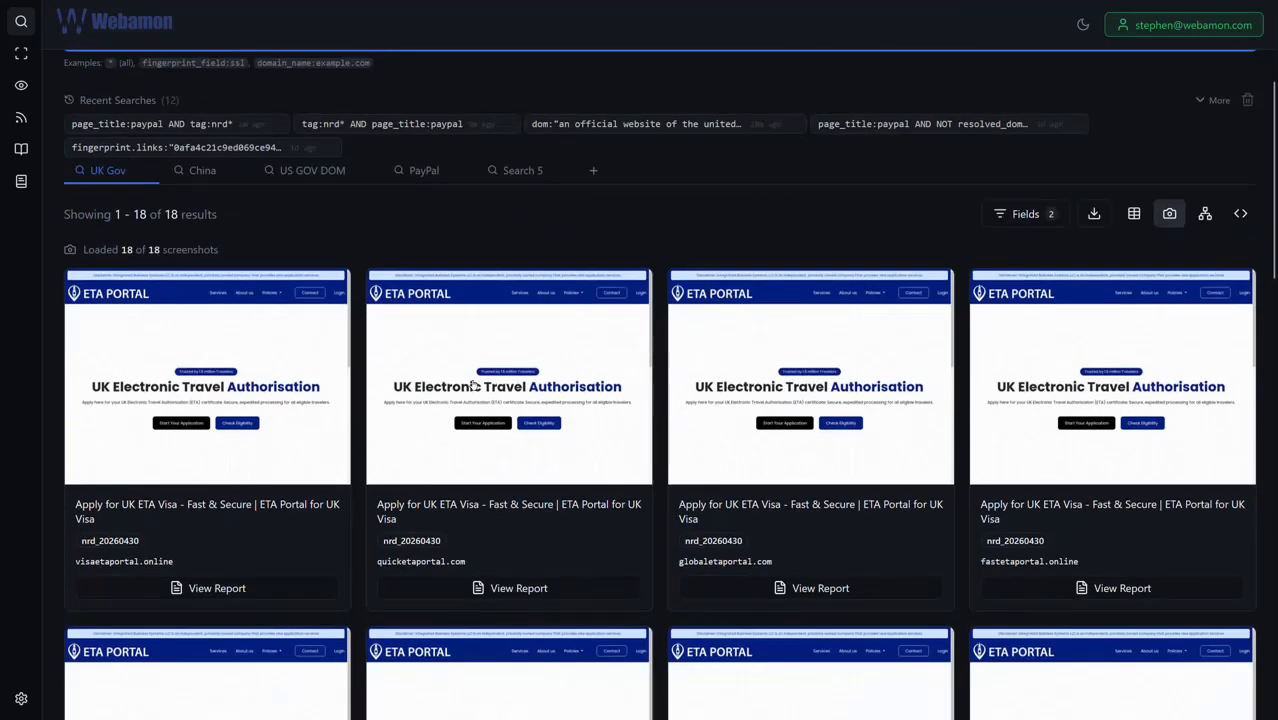
scroll(129, 455, "down", 1)
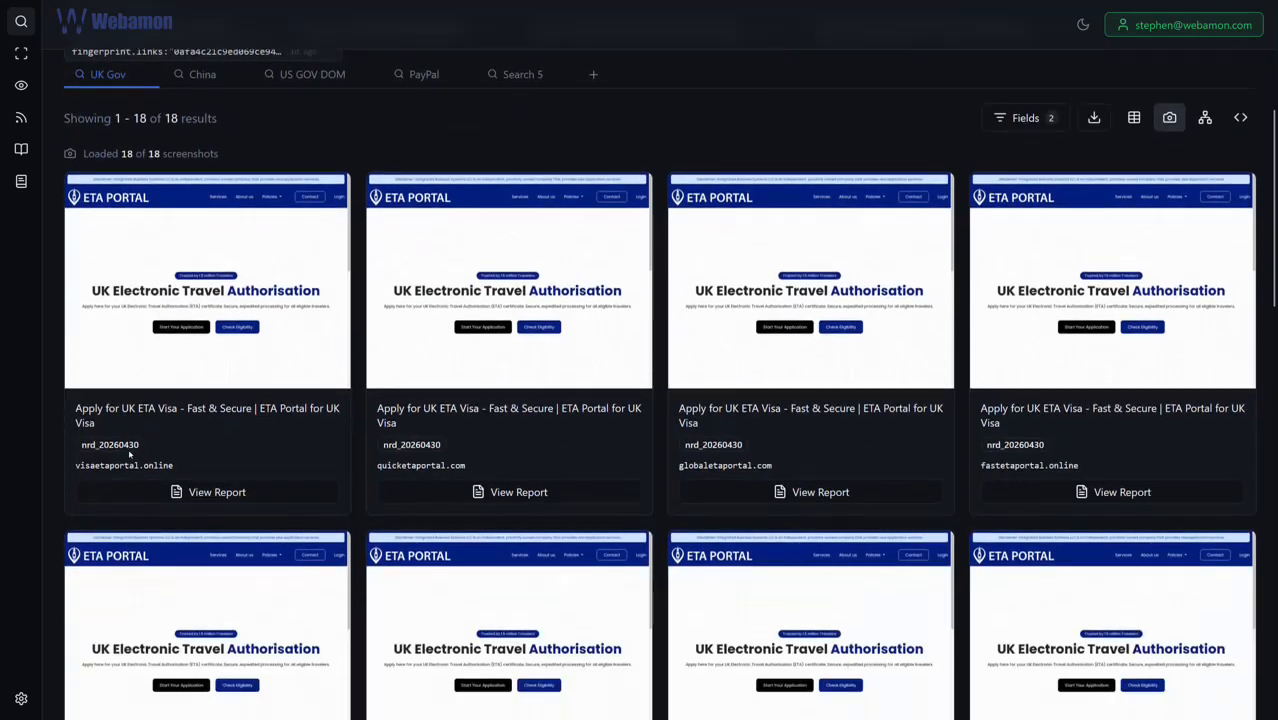
double_click(125, 445)
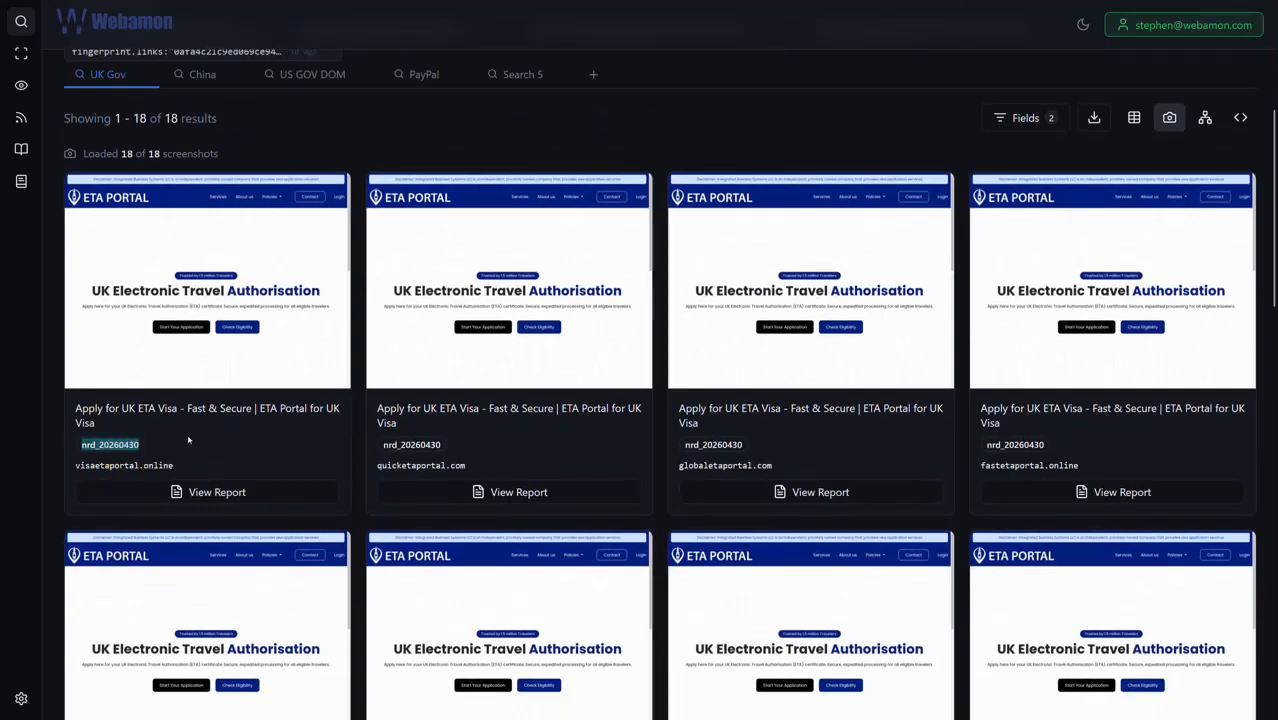
scroll(195, 460, "down", 14)
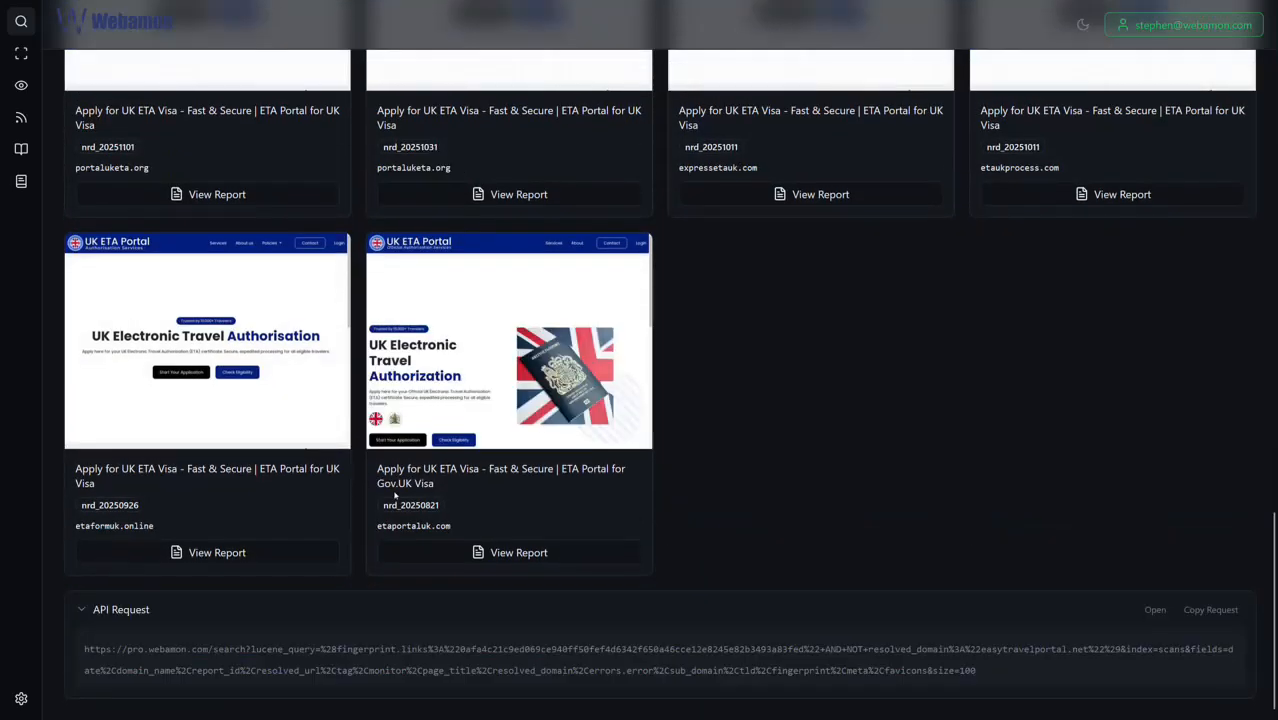
double_click(411, 505)
scroll(585, 476, "up", 15)
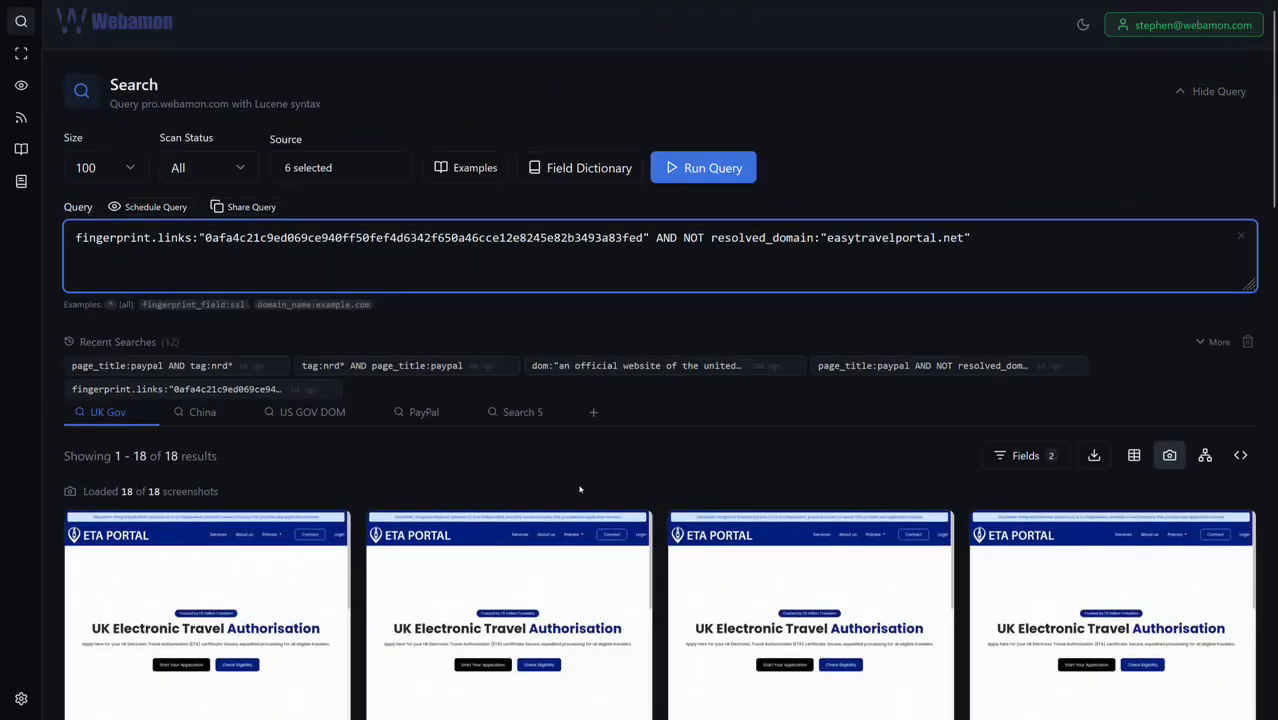
- Show the UK Gov results as a table and examine the ASN and links fingerprints in the campaign lookup for globaletaportal.com
scroll(502, 531, "down", 2)
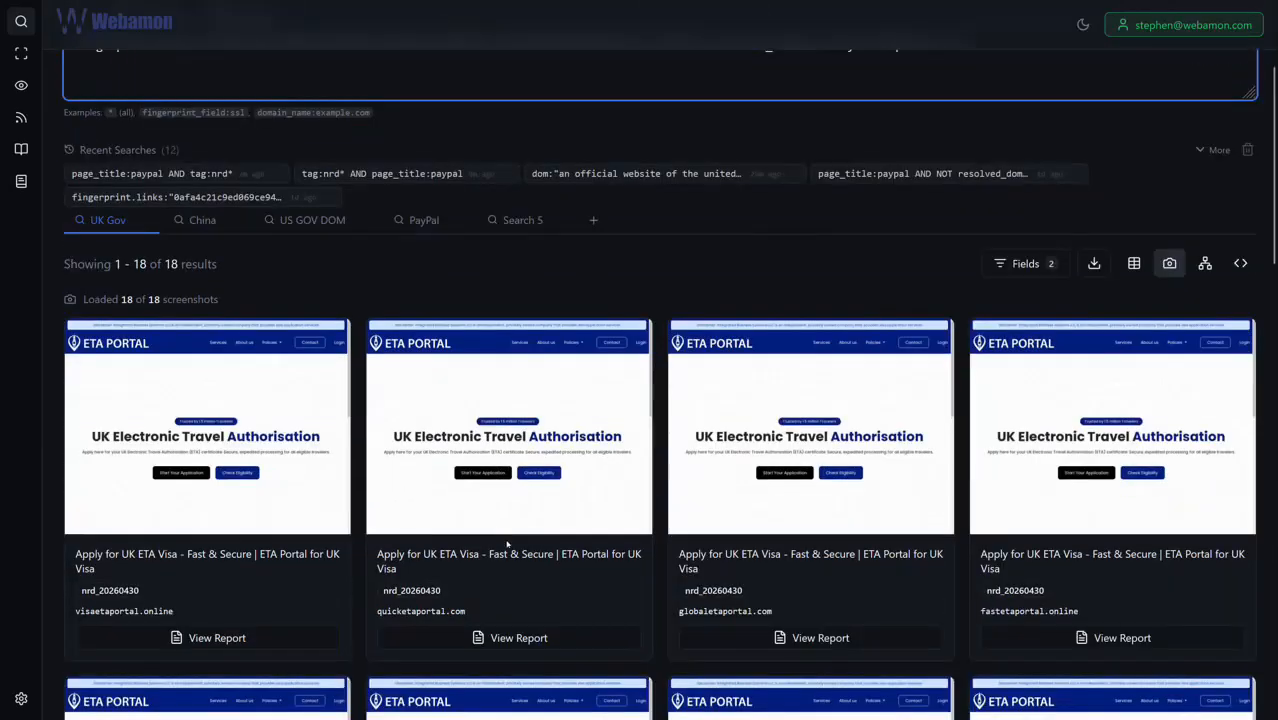
left_click(1134, 263)
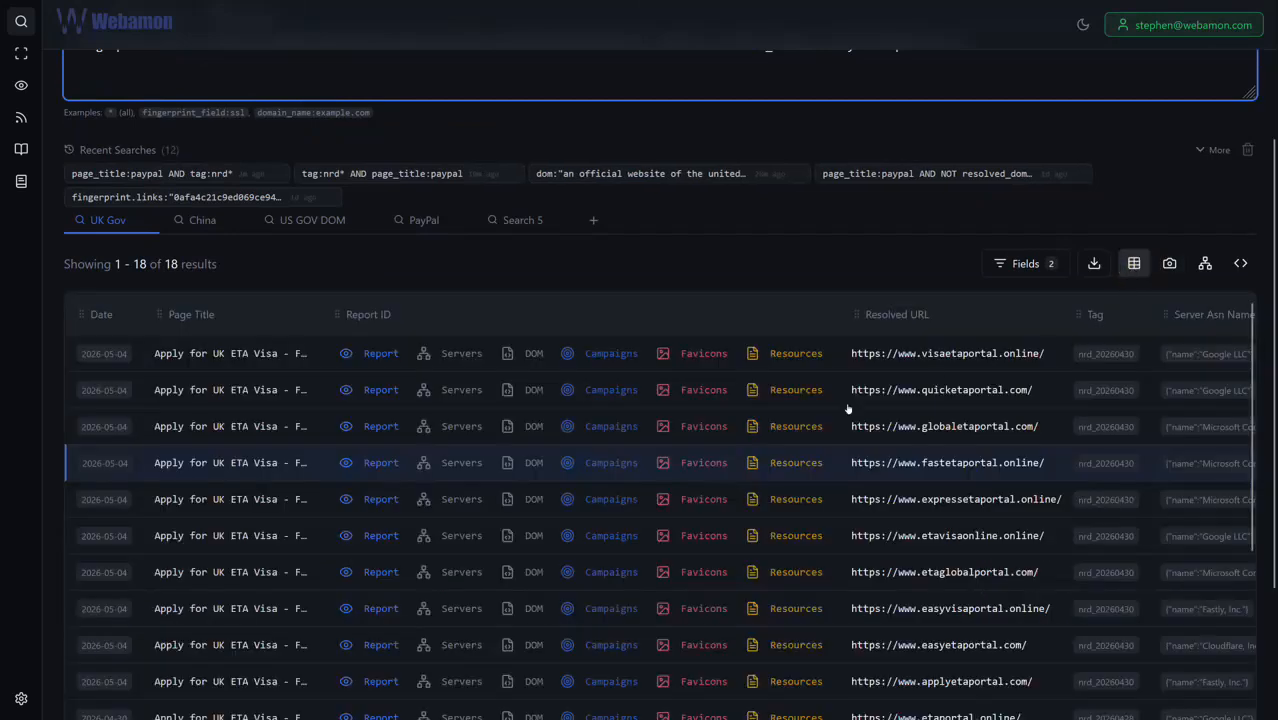
left_click(617, 427)
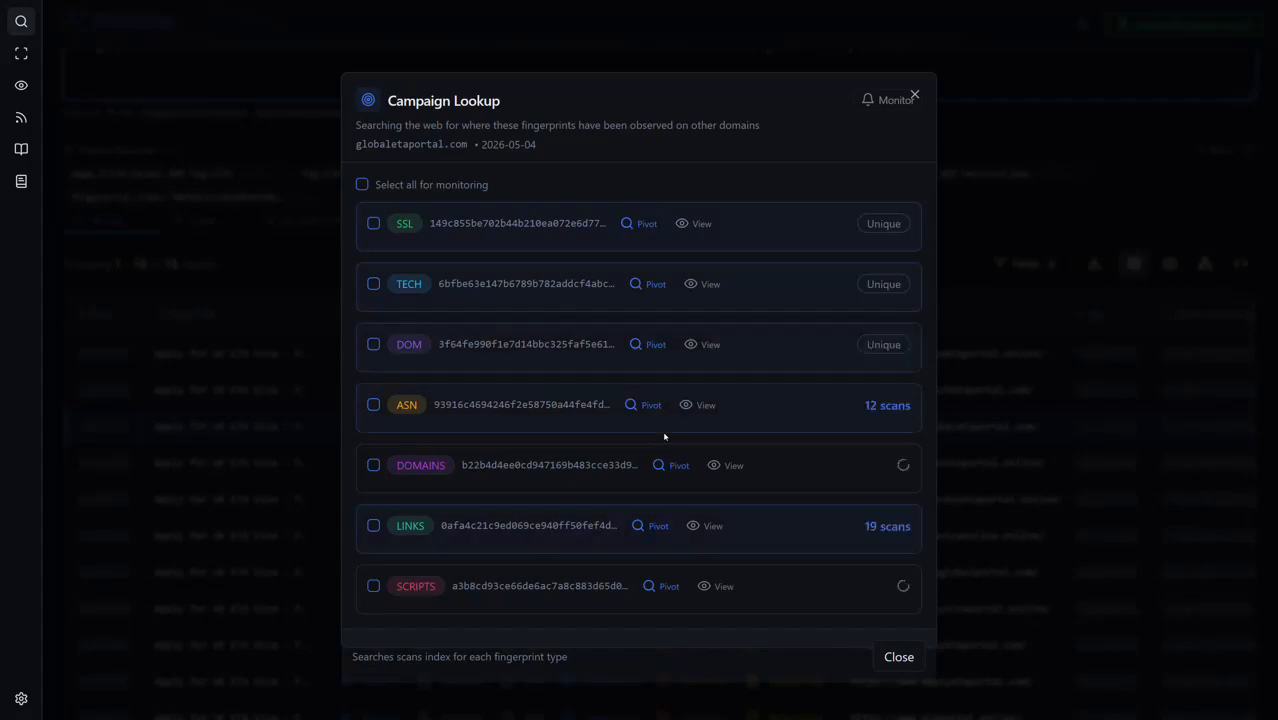
double_click(456, 405)
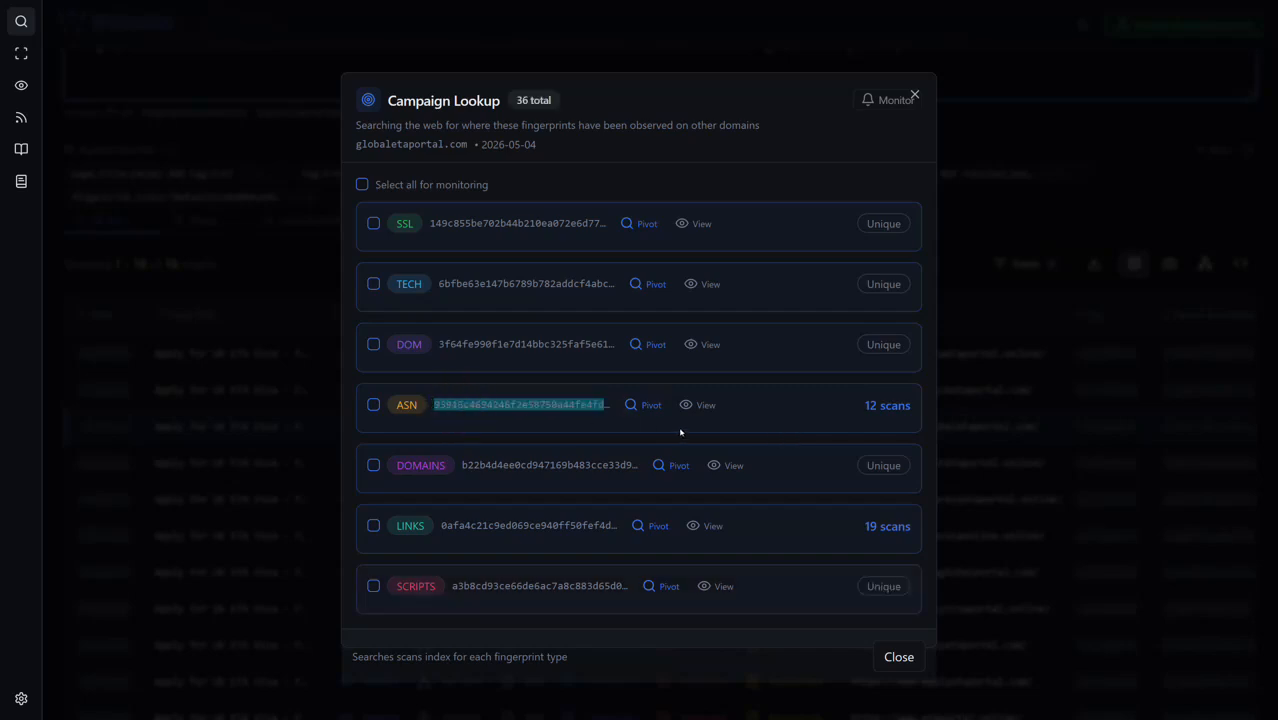
double_click(541, 524)
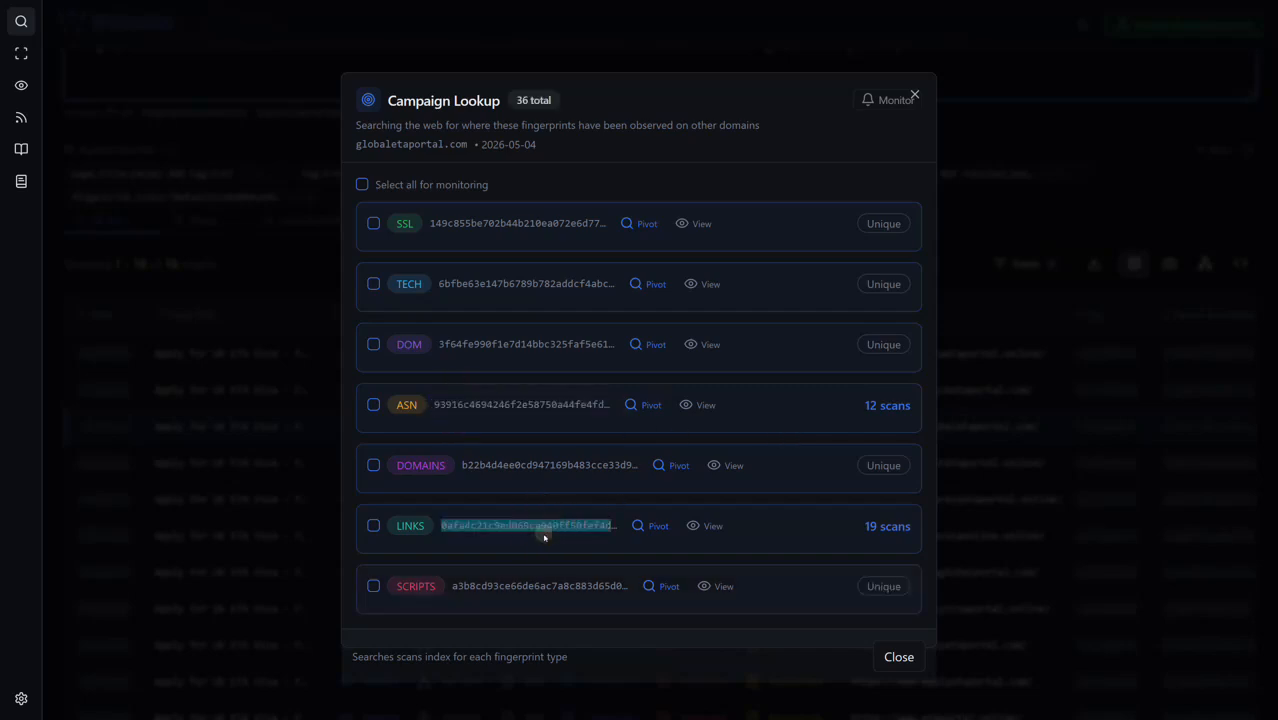
- Pivot on the links fingerprint of globaletaportal.com and browse the matching sites as page screenshots
left_click(658, 527)
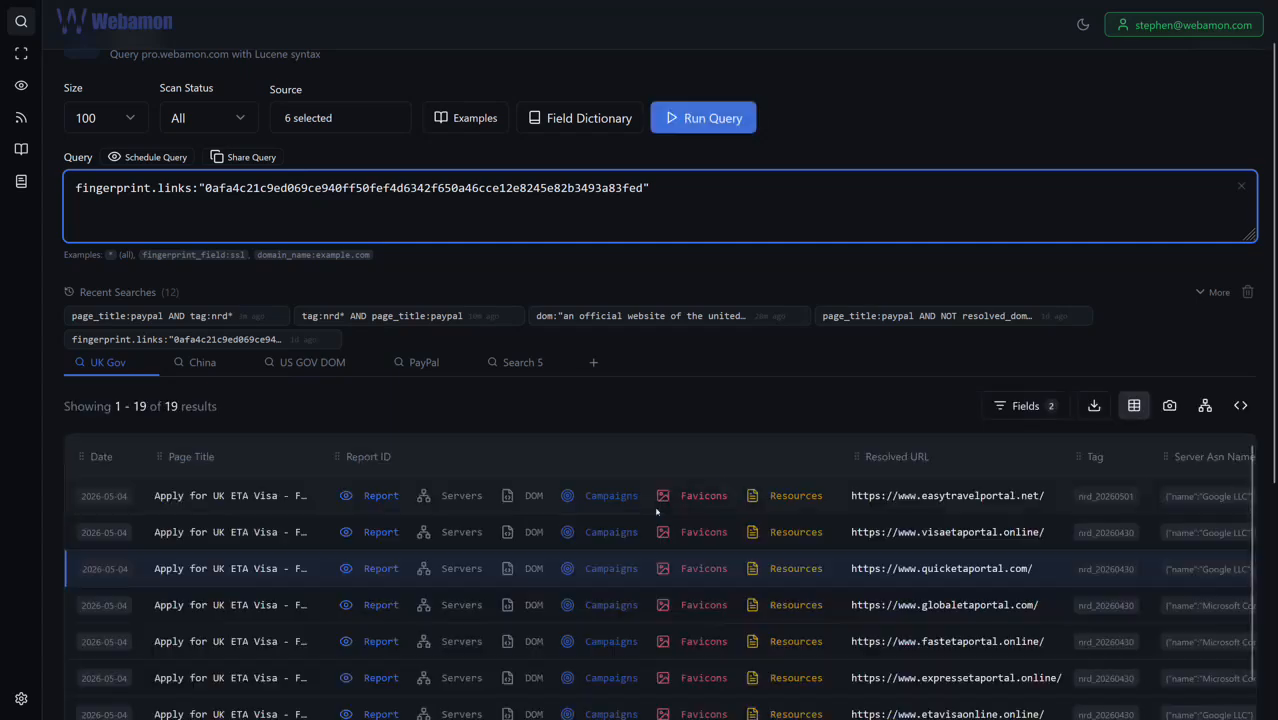
left_click(1171, 415)
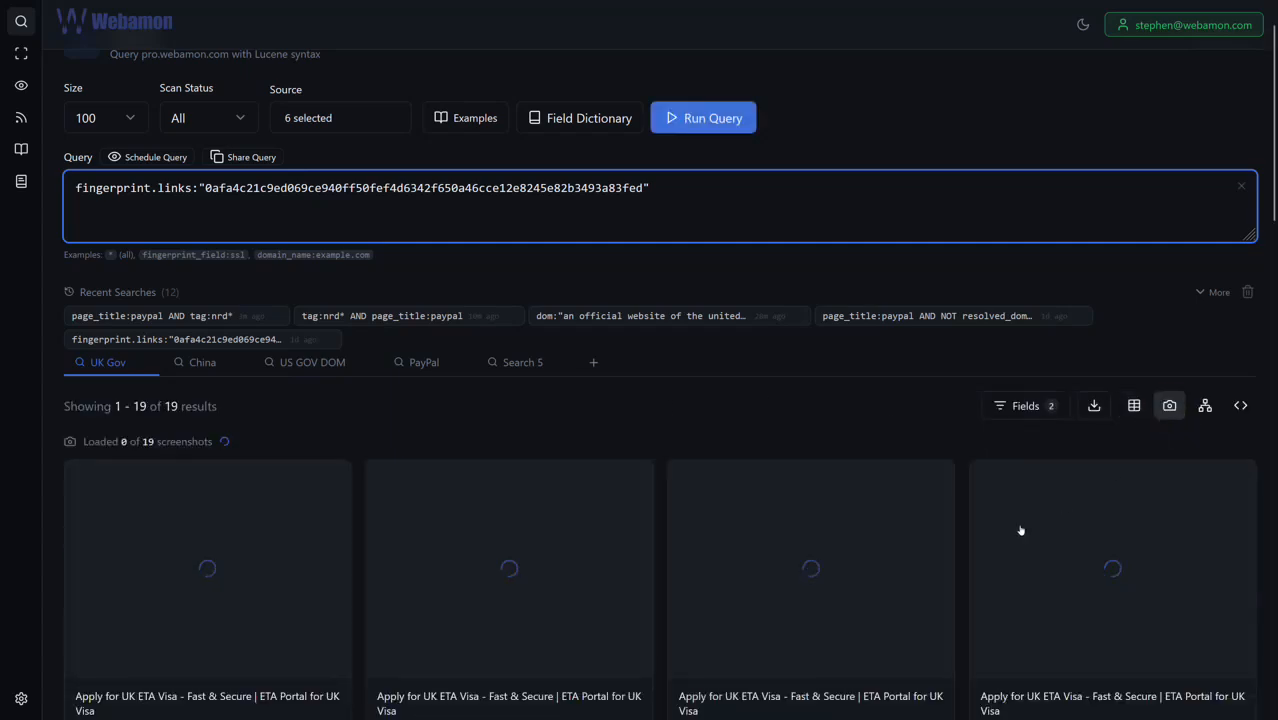
scroll(770, 571, "down", 2)
scroll(767, 565, "down", 1)
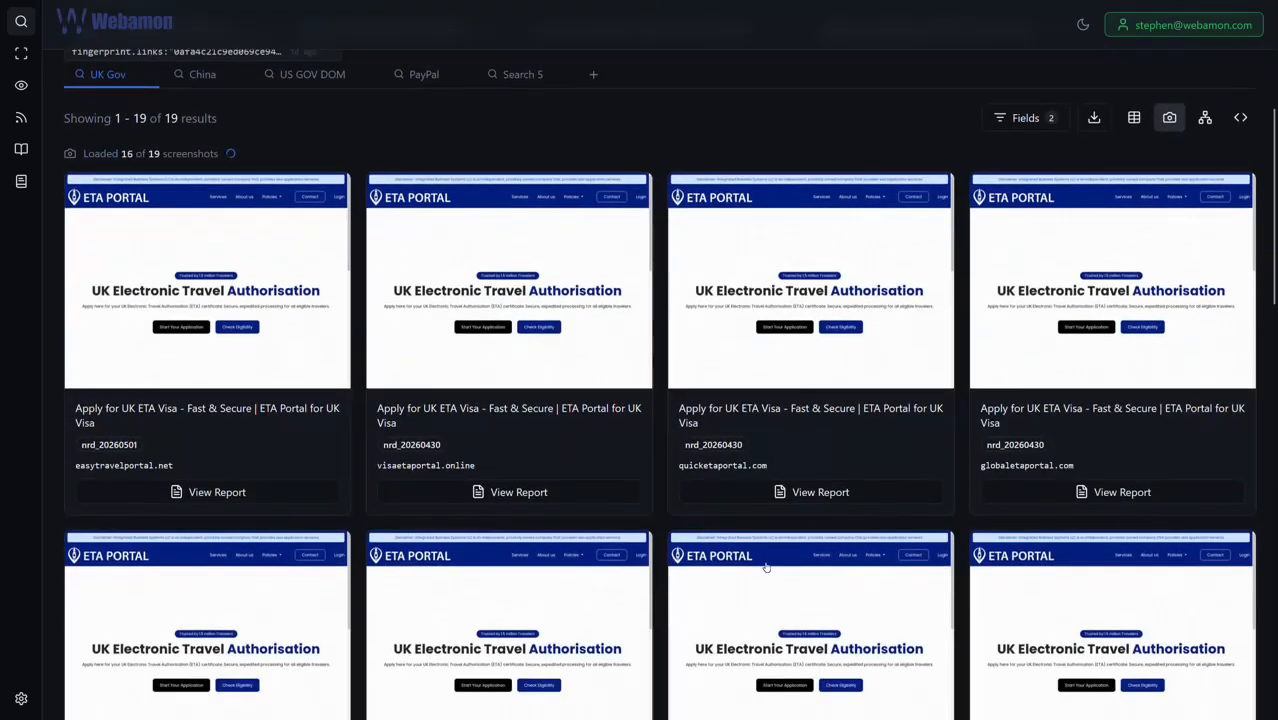
scroll(772, 545, "up", 4)
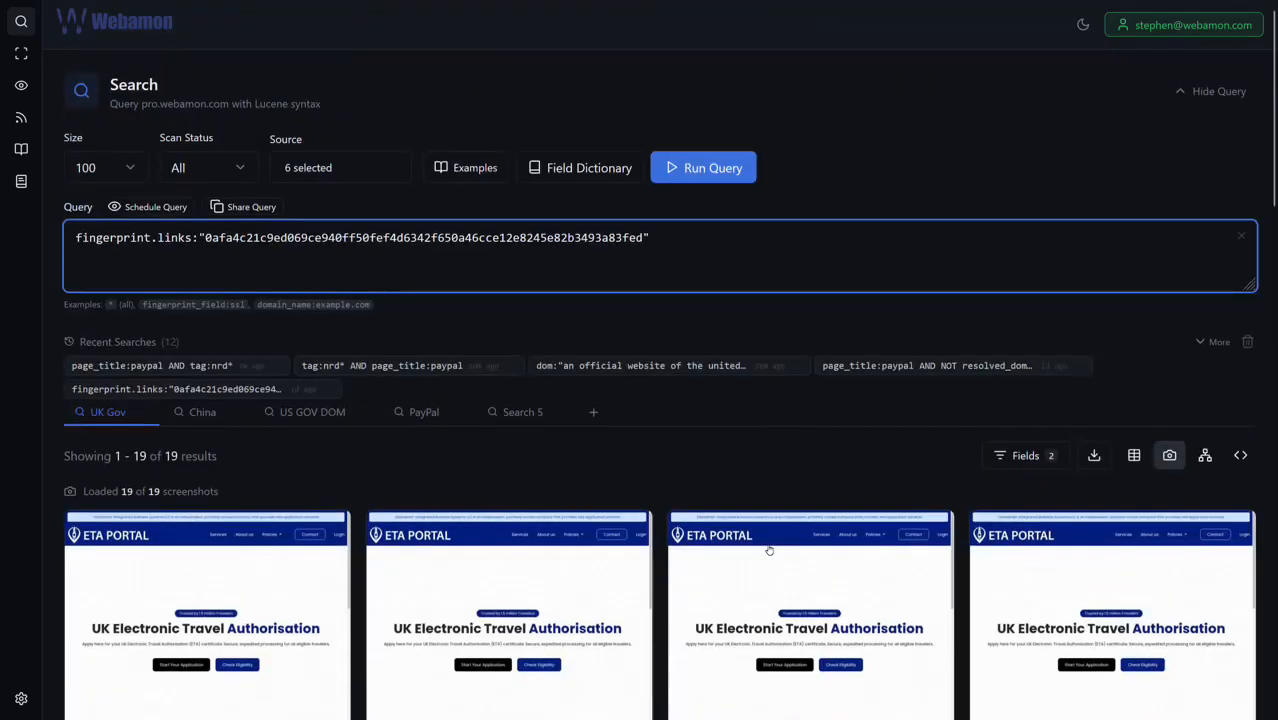
- Show the matching sites as a table and add server.ip to the extra response fields
left_click(1134, 455)
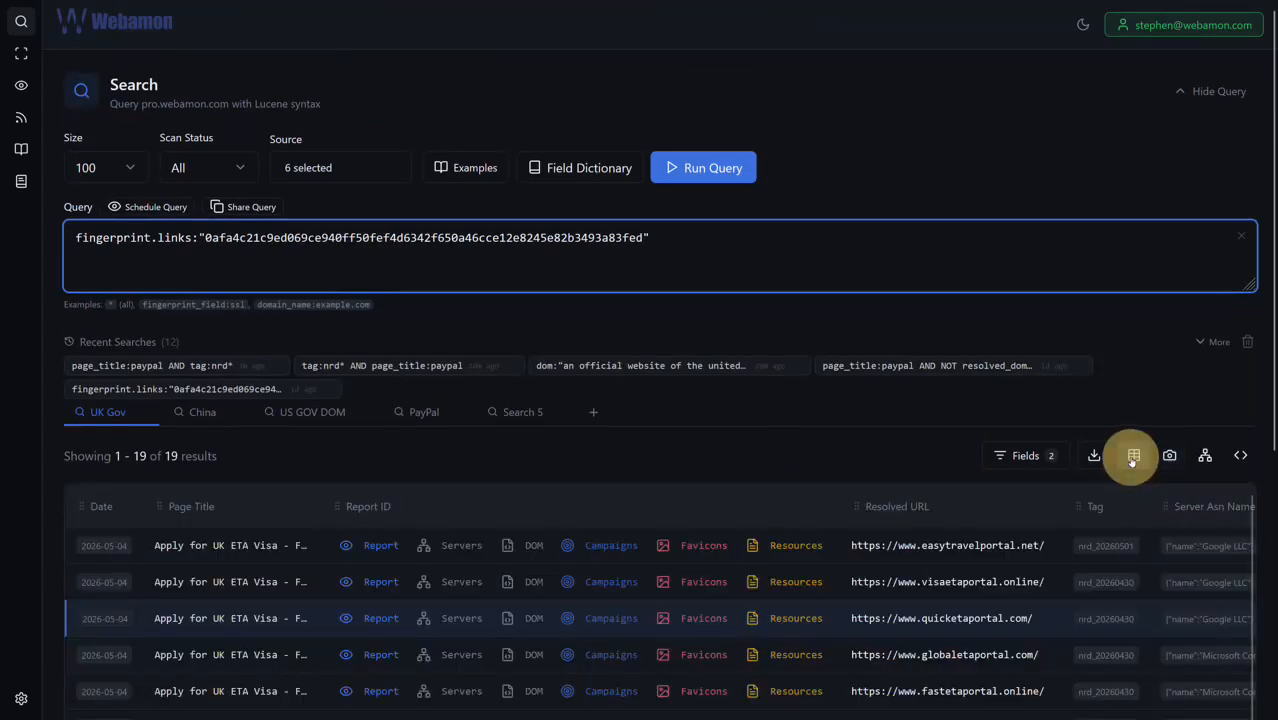
left_click(1026, 458)
left_click(857, 108)
type("server")
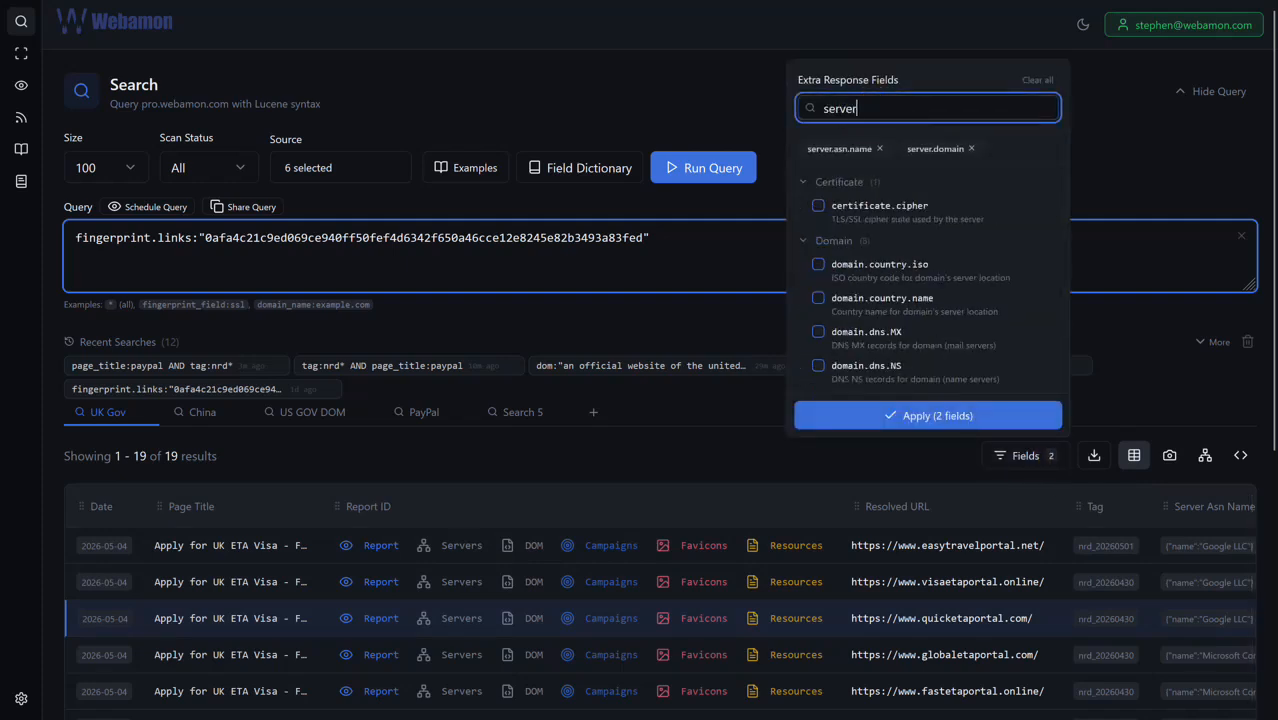
type(".ip")
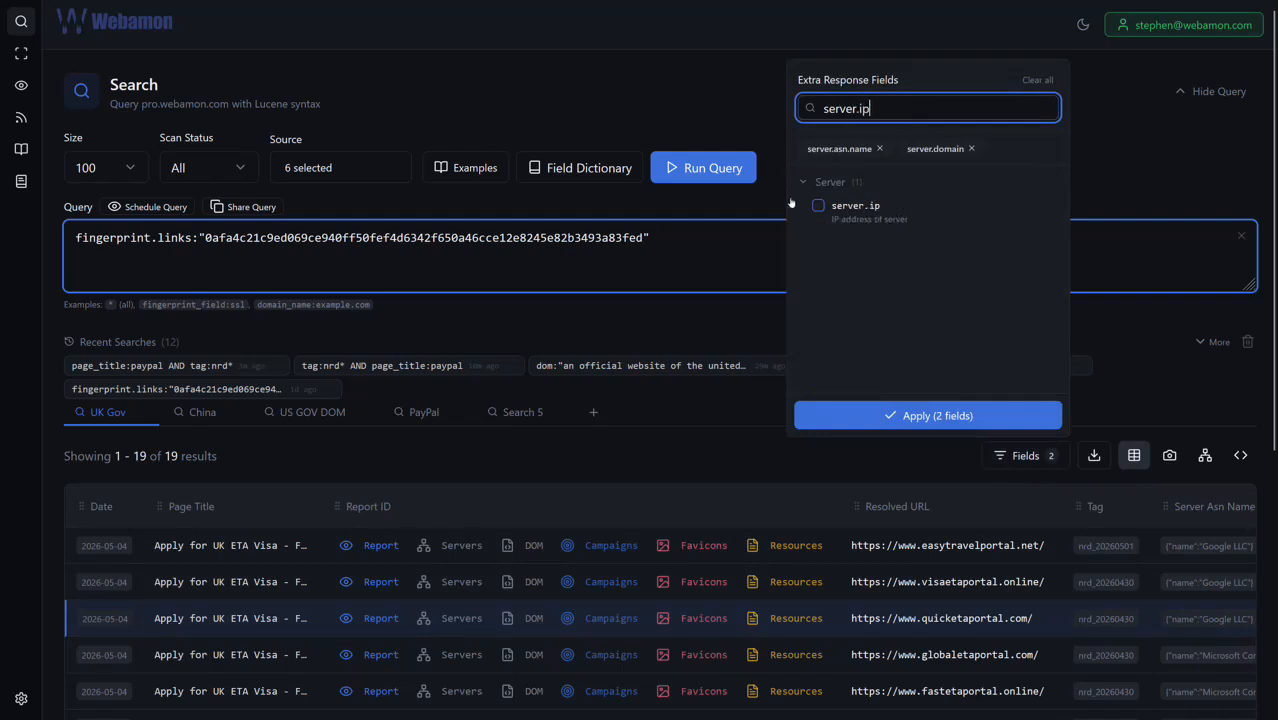
left_click(818, 206)
left_click(893, 418)
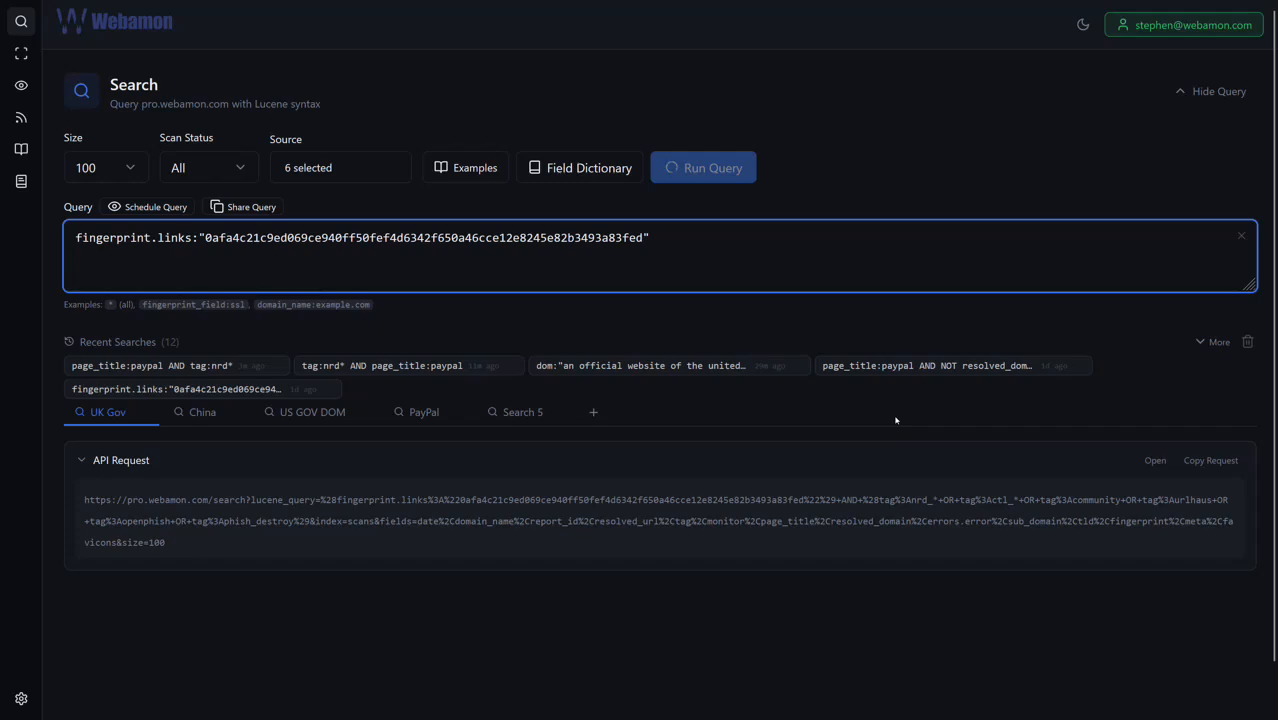
- Examine the server ASN name, server domain and server IP columns for the ETA lookalike sites
scroll(880, 410, "down", 2)
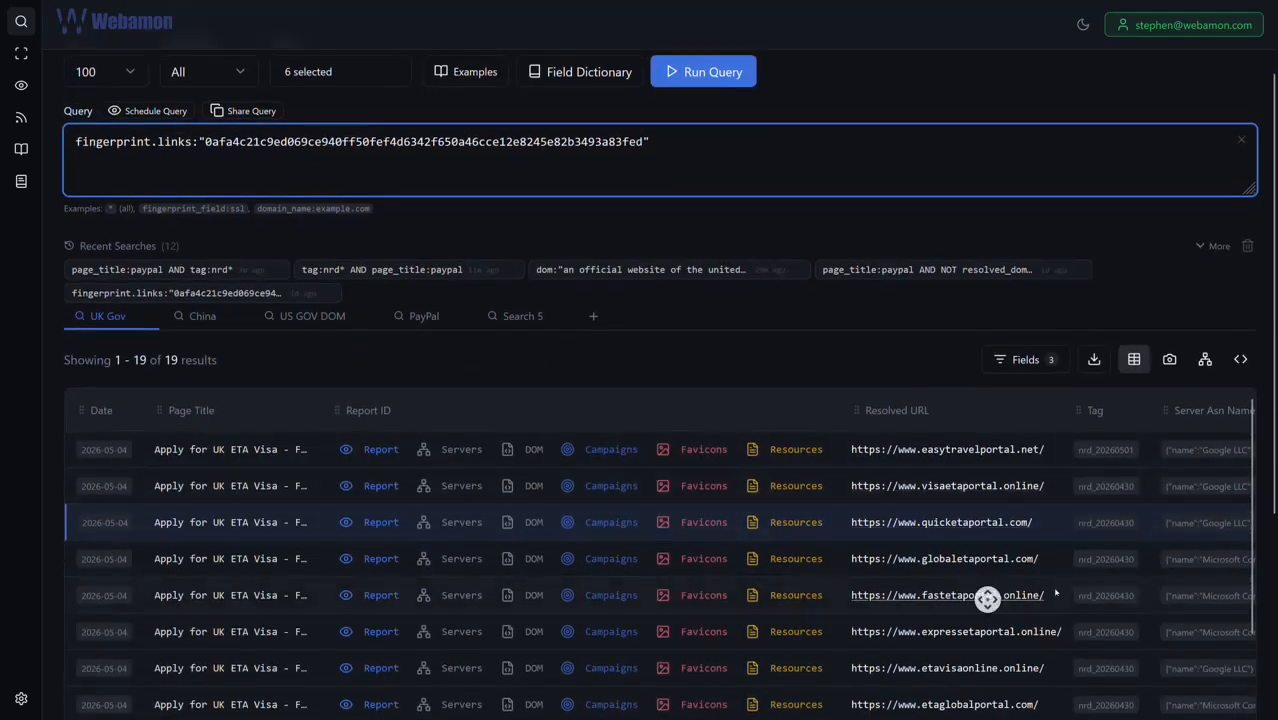
scroll(1045, 596, "right", 5)
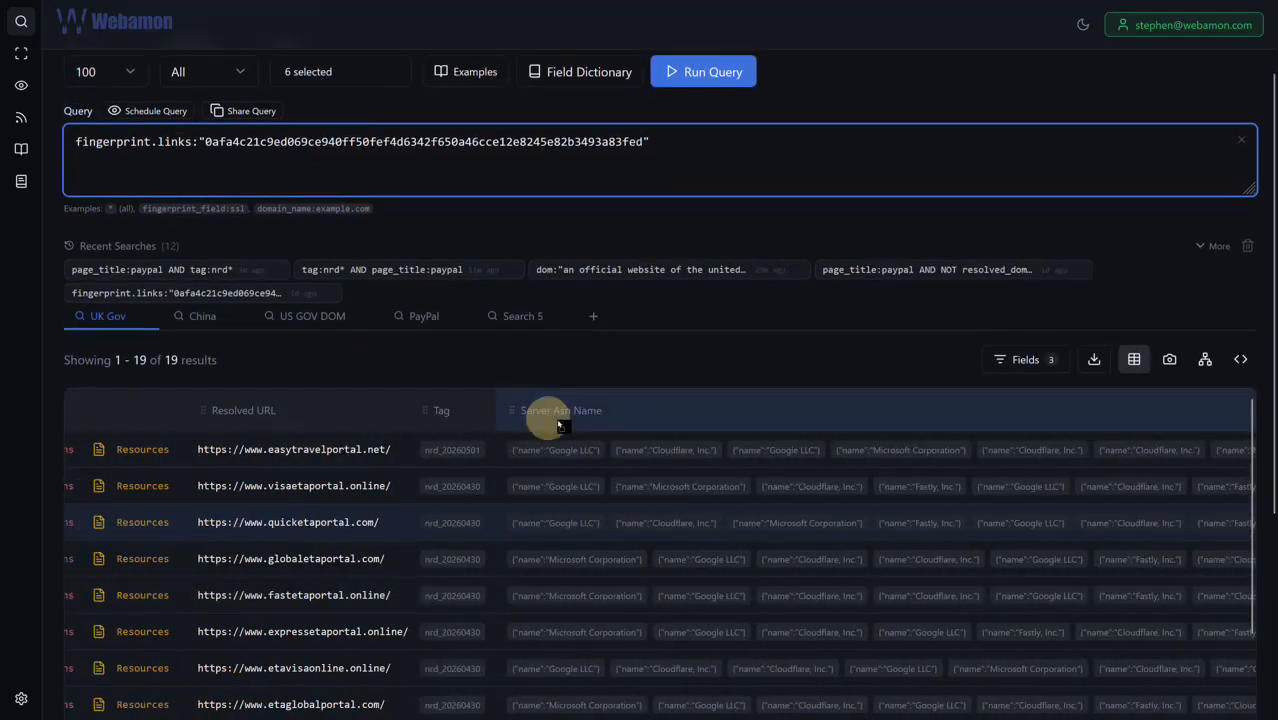
scroll(680, 516, "right", 2)
scroll(728, 511, "right", 5)
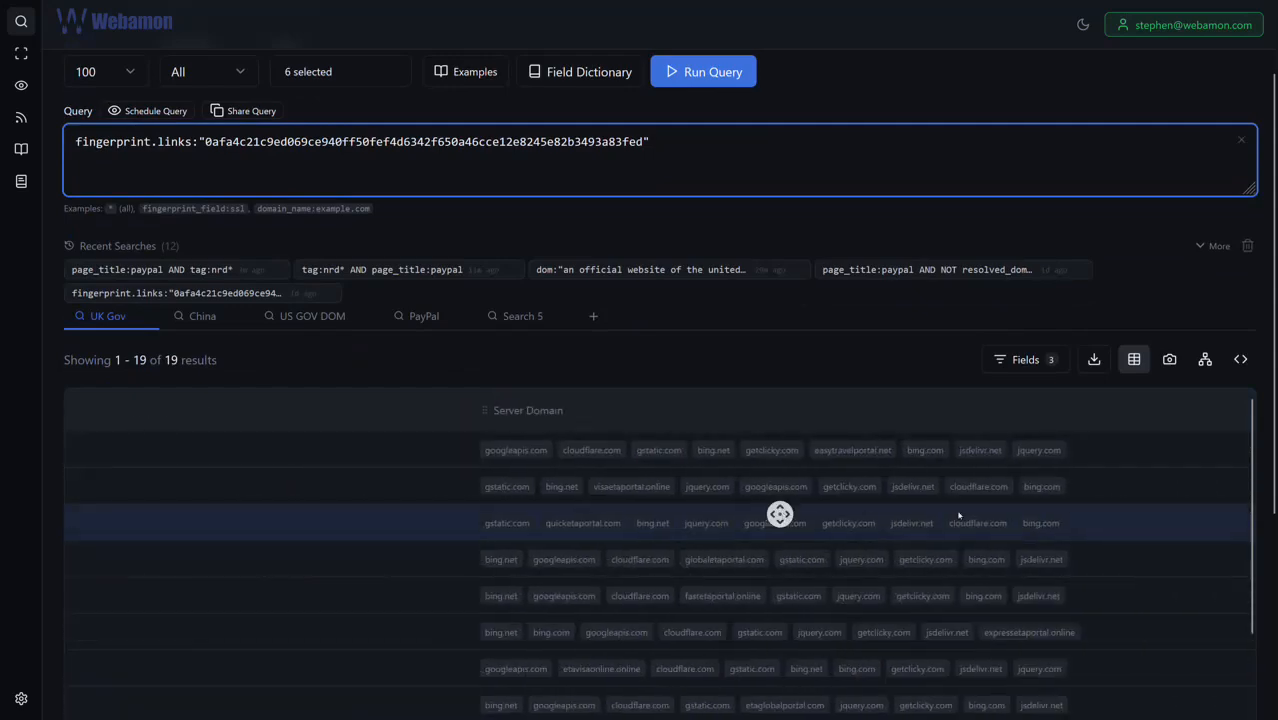
scroll(779, 513, "right", 3)
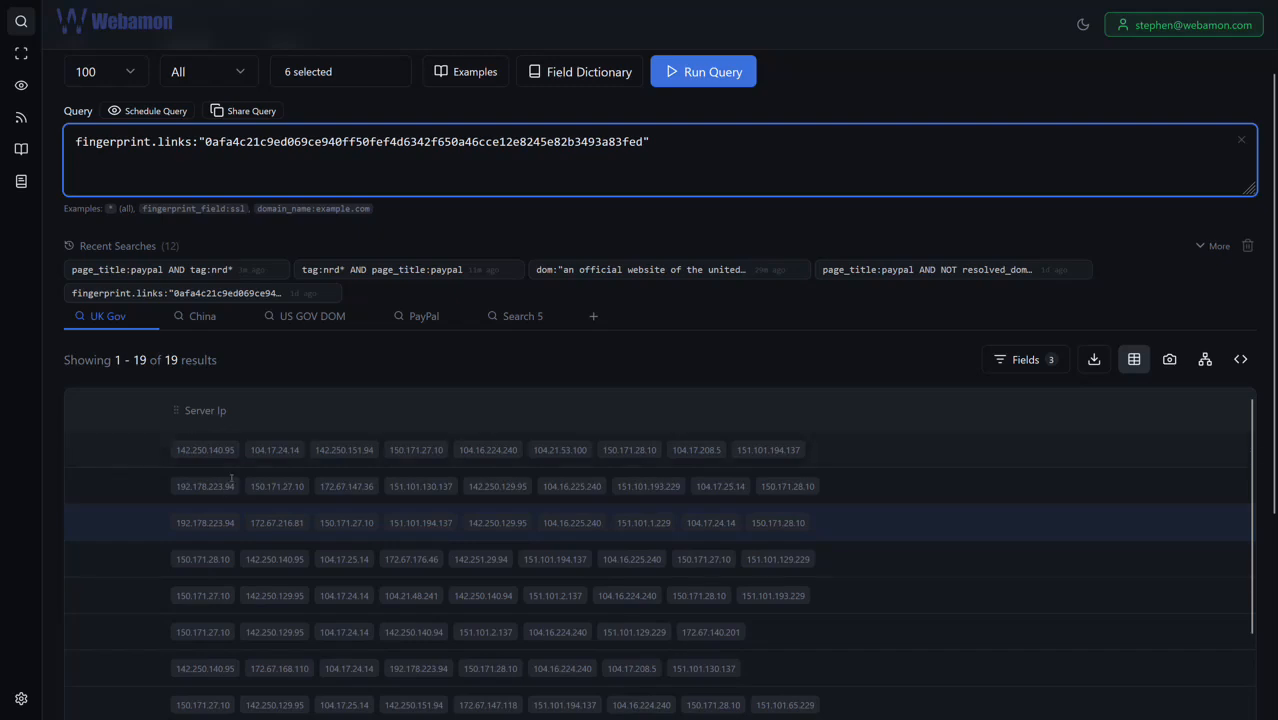
scroll(656, 512, "left", 10)
scroll(653, 508, "down", 2)
scroll(653, 508, "up", 2)
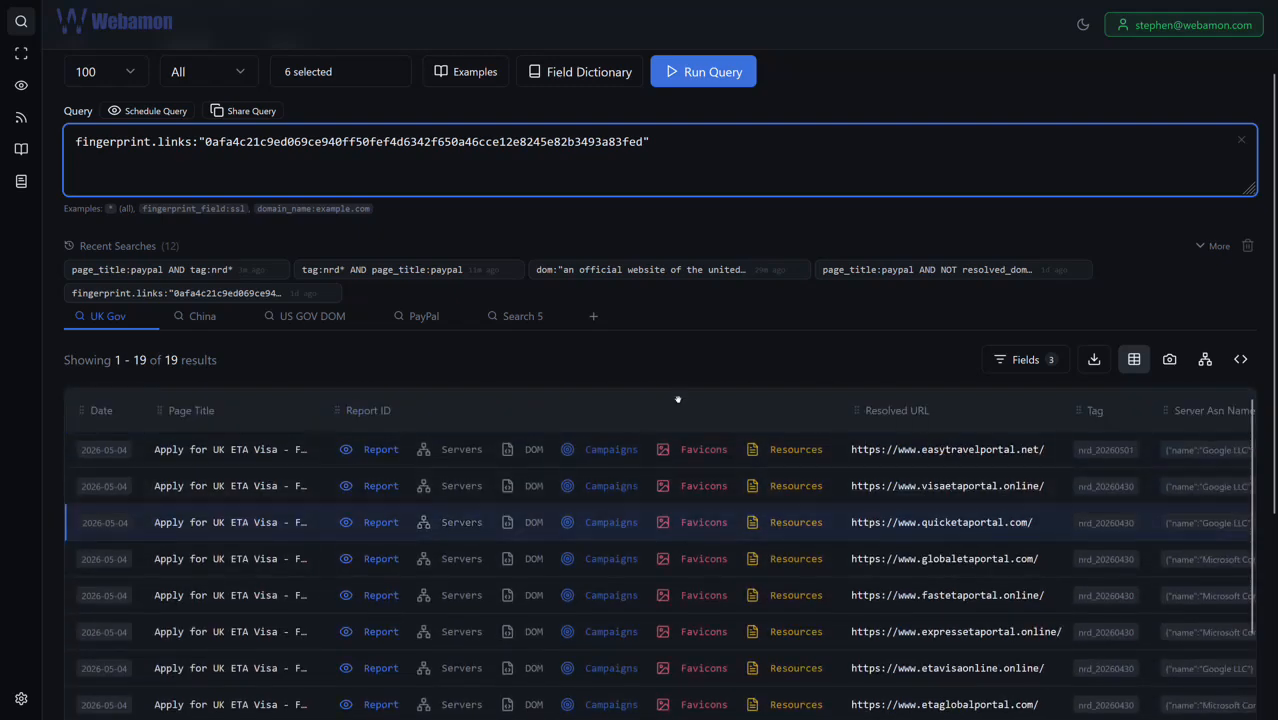
- Copy a share link for the links fingerprint query and check the download formats offered for the results
scroll(666, 378, "up", 2)
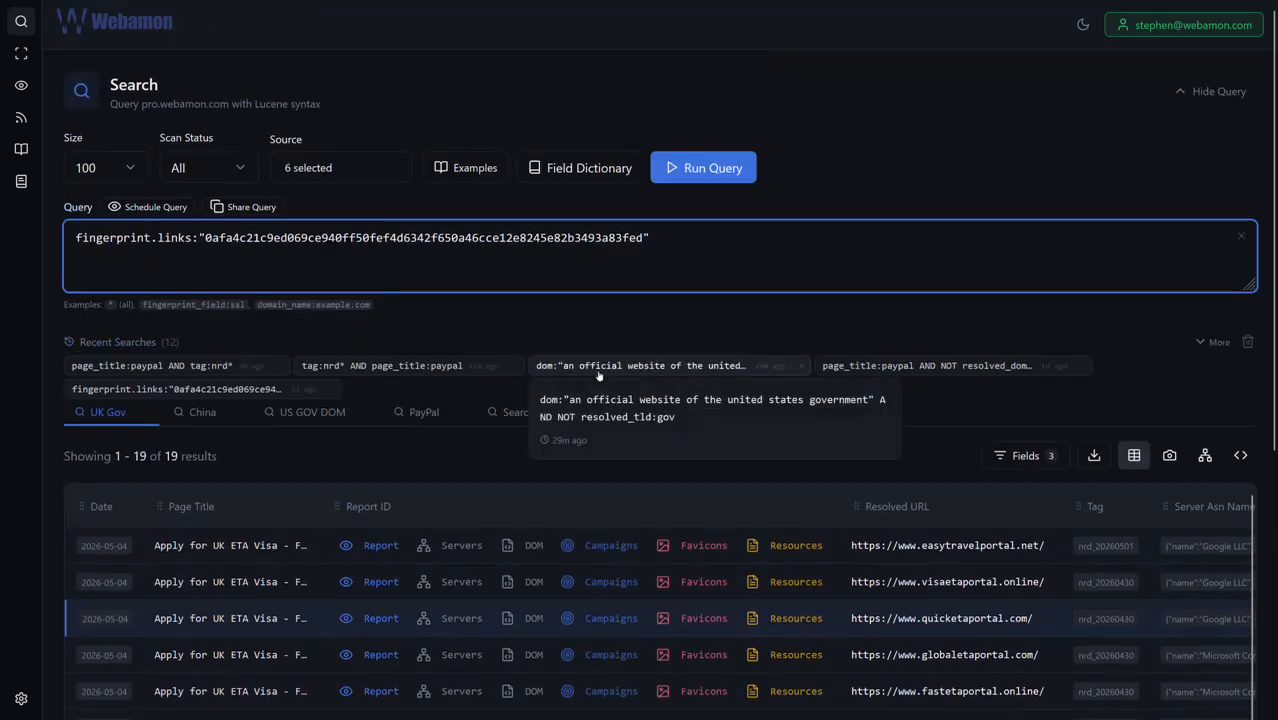
left_click(260, 207)
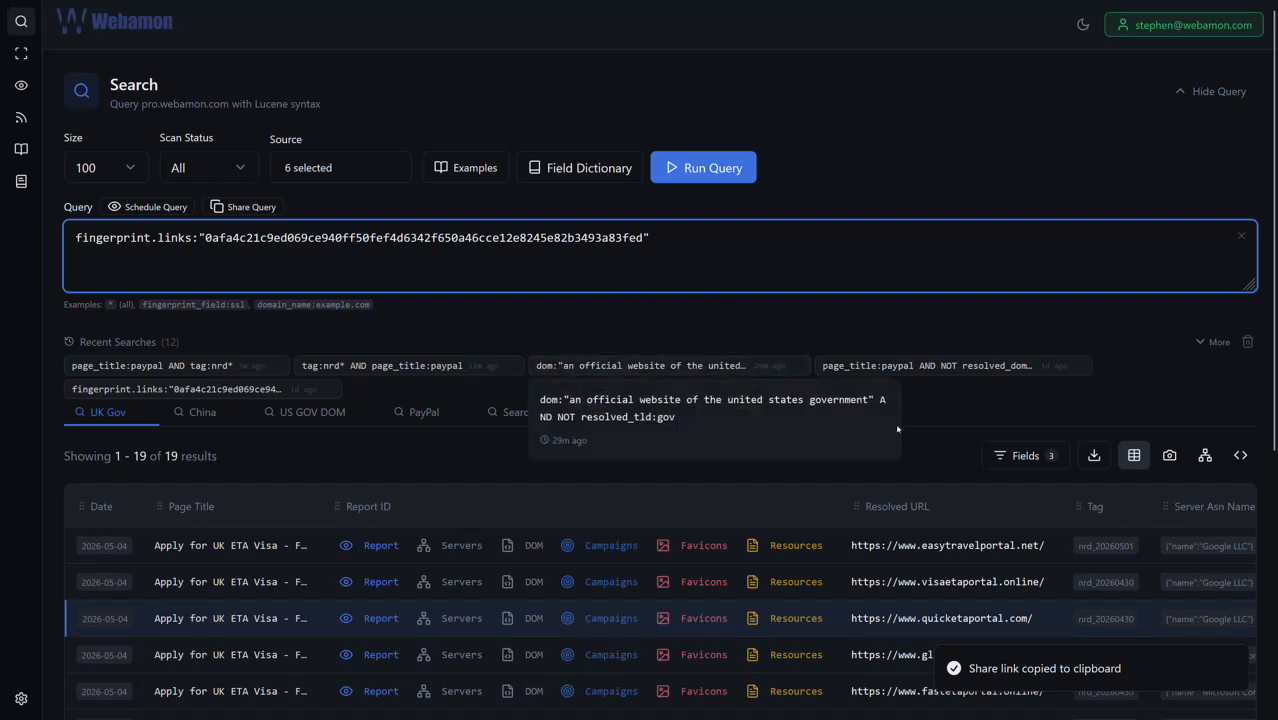
left_click(1094, 456)
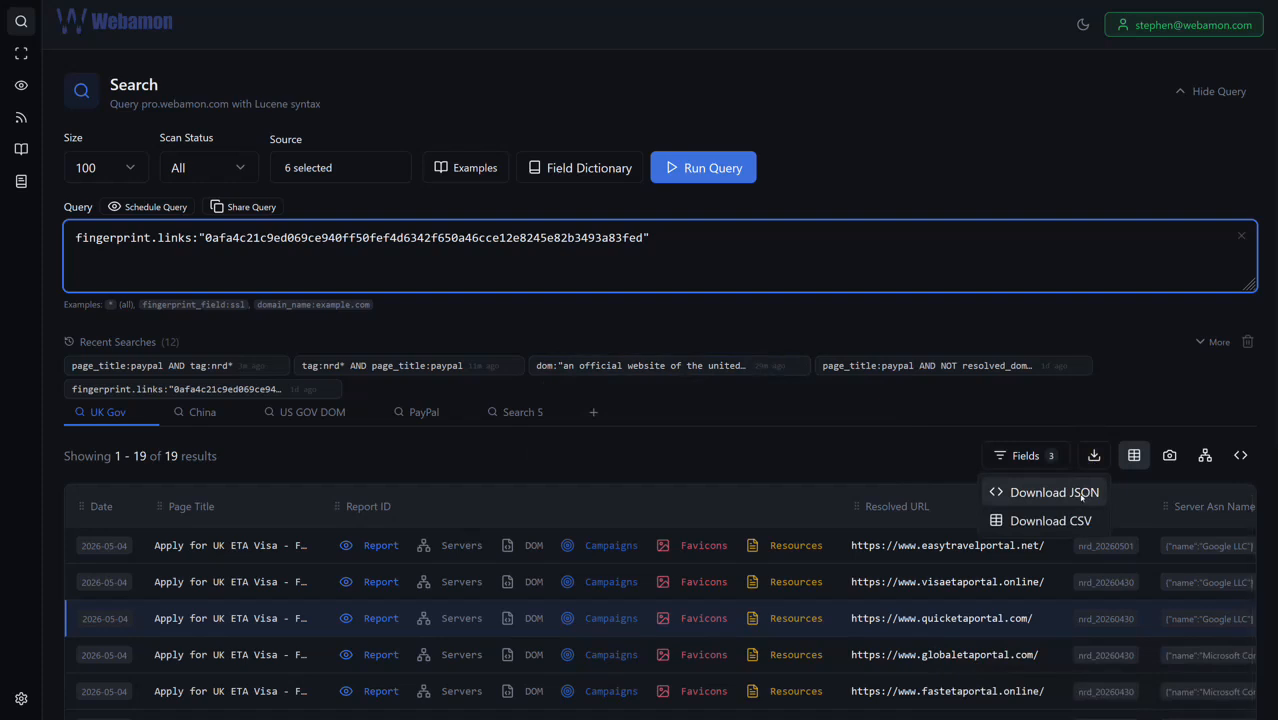
left_click(909, 449)
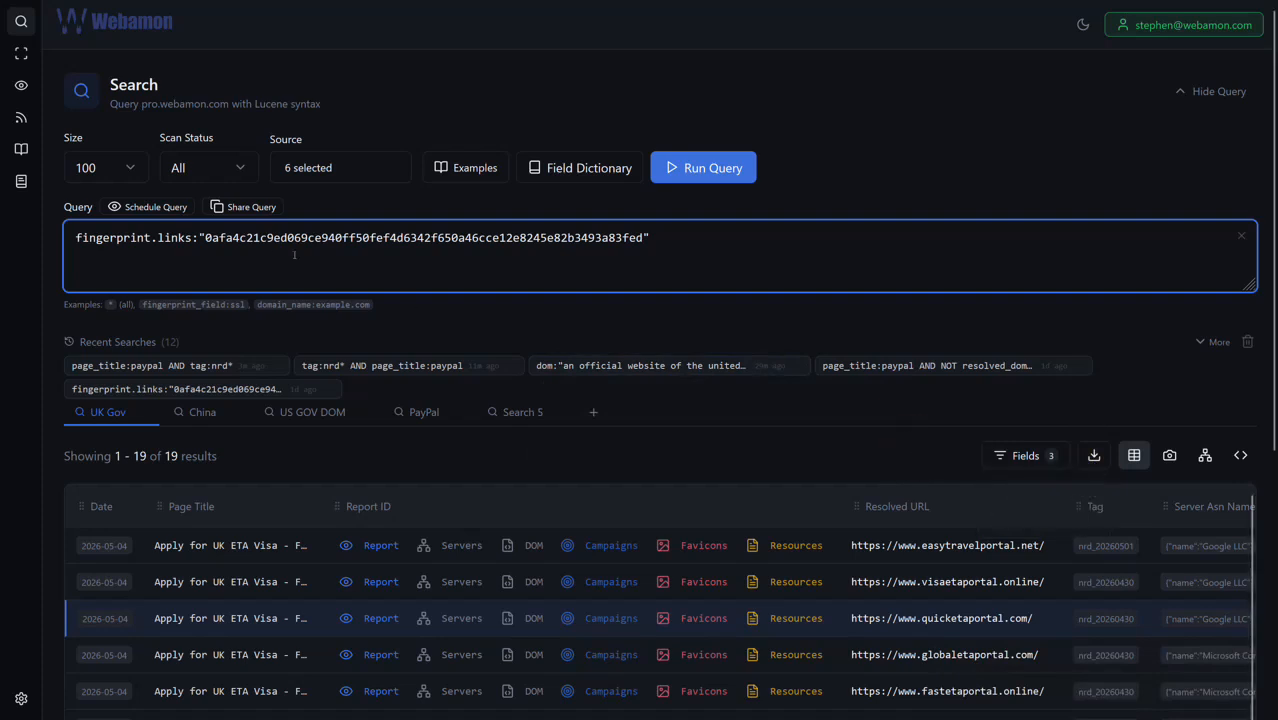
- Review the monitoring schedule settings for the fingerprint query, trying the Webhook and Slack notification methods, and close without saving
left_click(155, 207)
scroll(494, 344, "down", 8)
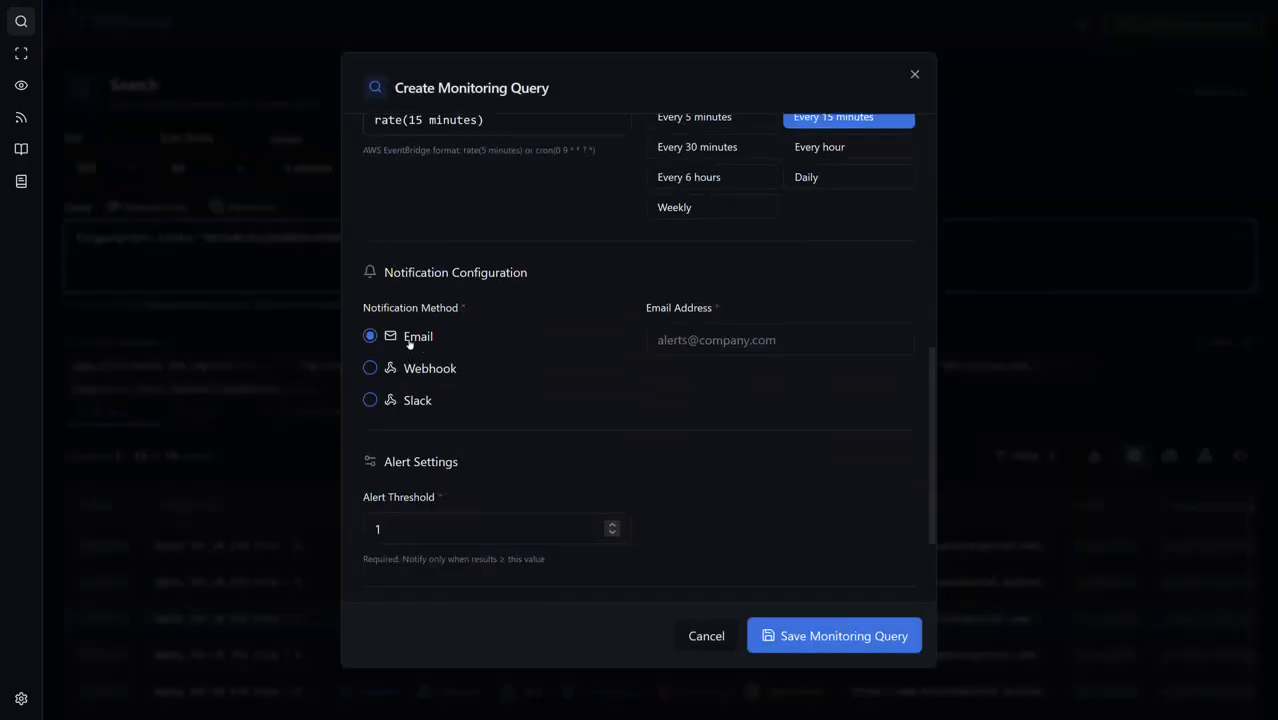
left_click(414, 369)
left_click(417, 400)
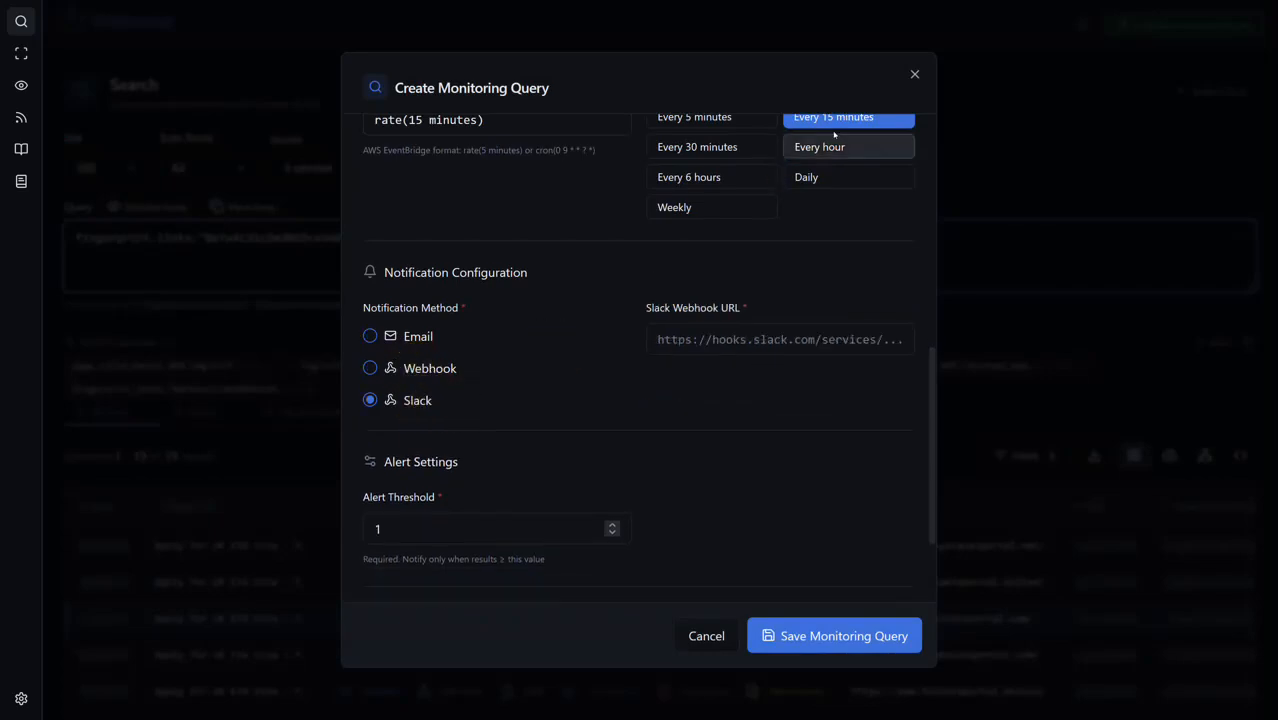
left_click(915, 76)
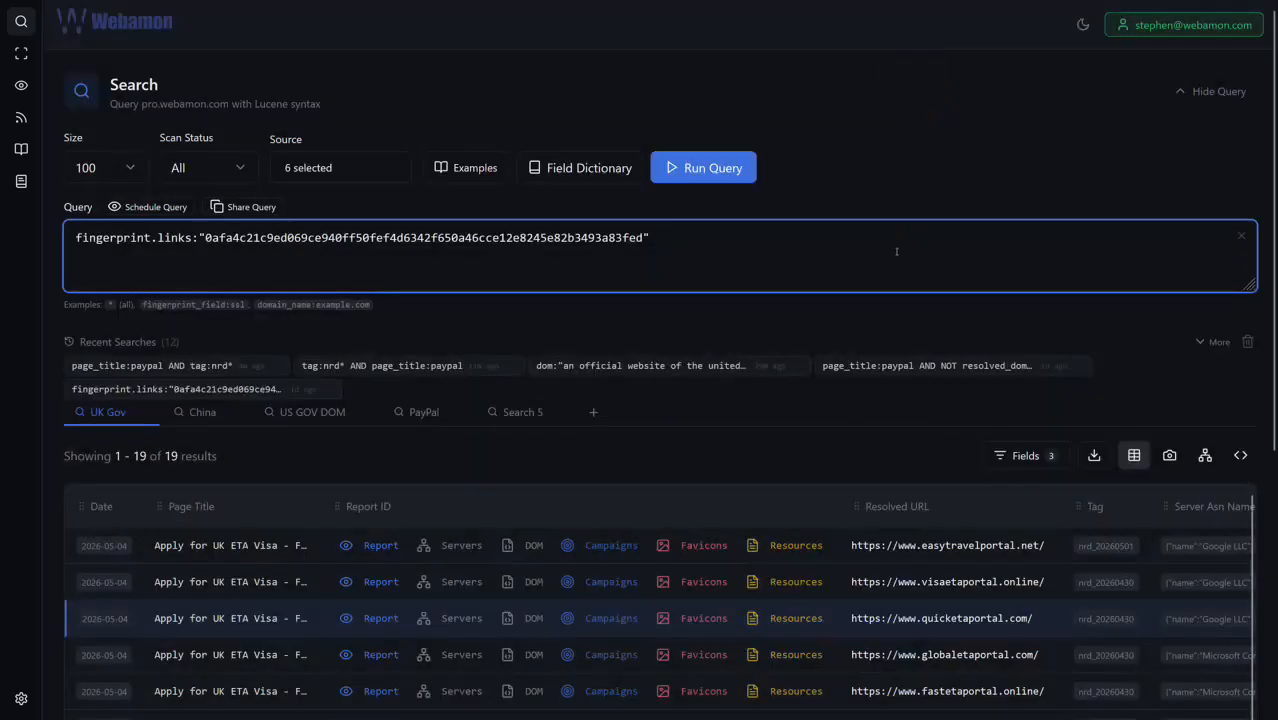